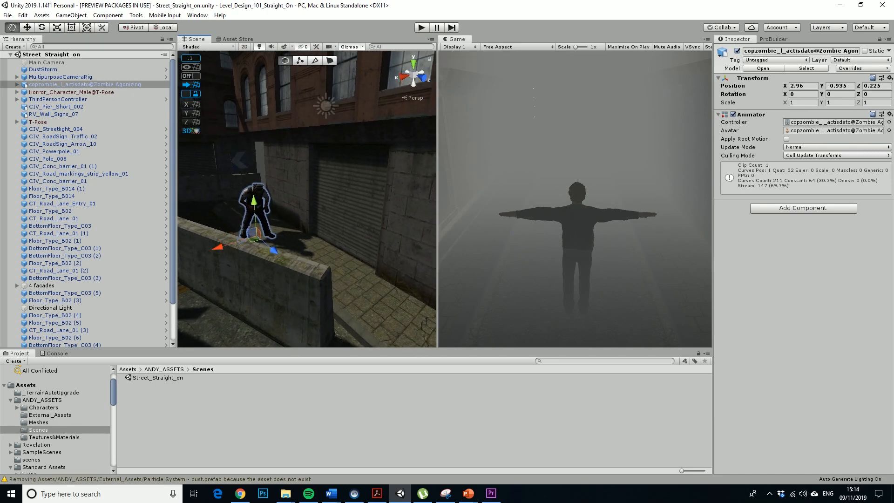
Examine the cop zombie character in the alley from several angles and distances in the scene view.
middle_click_drag(326, 200, 285, 209, "alt")
left_click_drag(303, 210, 247, 215, "alt")
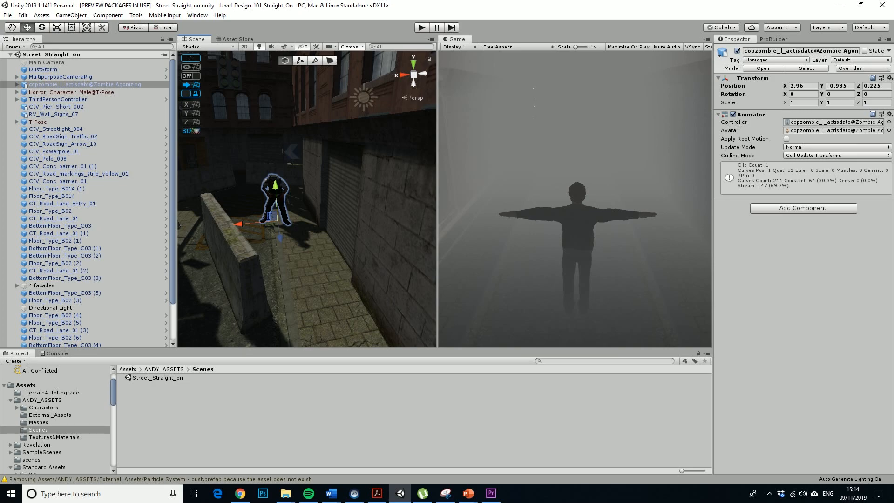
scroll(280, 203, "up", 5)
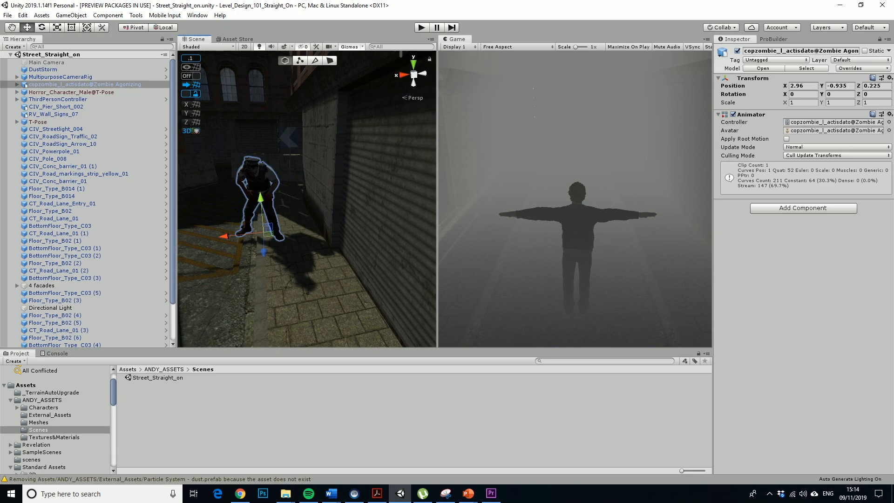
scroll(307, 200, "down", 3)
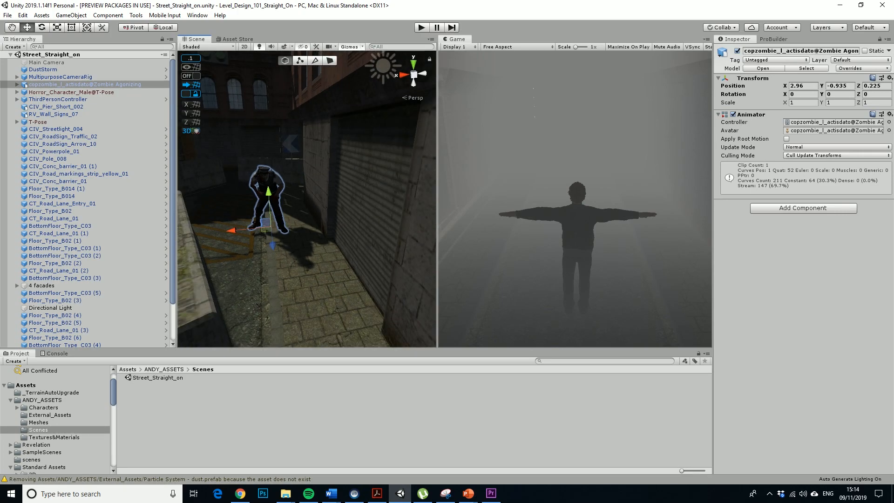
scroll(307, 200, "up", 4)
middle_click_drag(279, 200, 306, 211)
scroll(307, 200, "up", 5)
scroll(307, 200, "down", 3)
left_click_drag(298, 210, 354, 188, "alt")
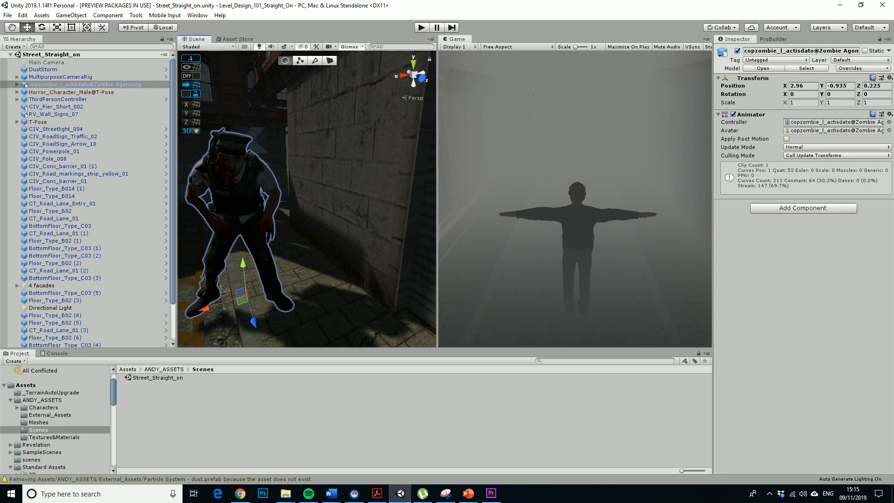
right_click_drag(308, 195, 279, 190)
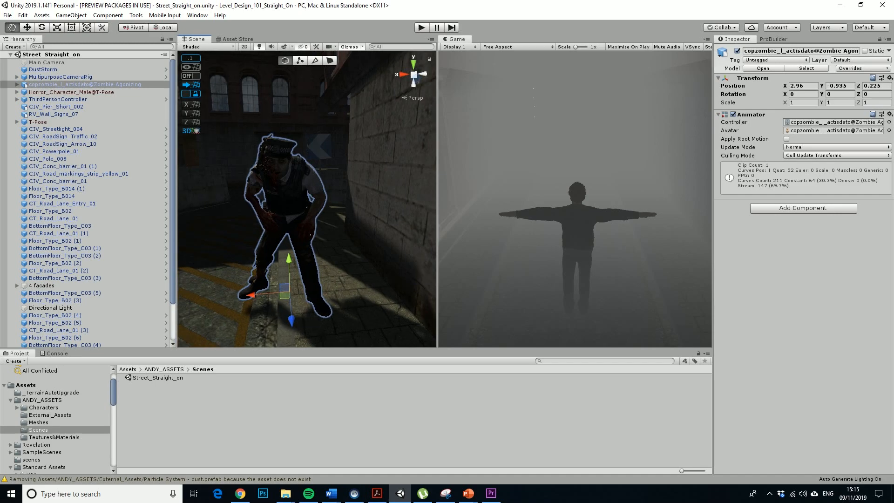
scroll(280, 190, "down", 3)
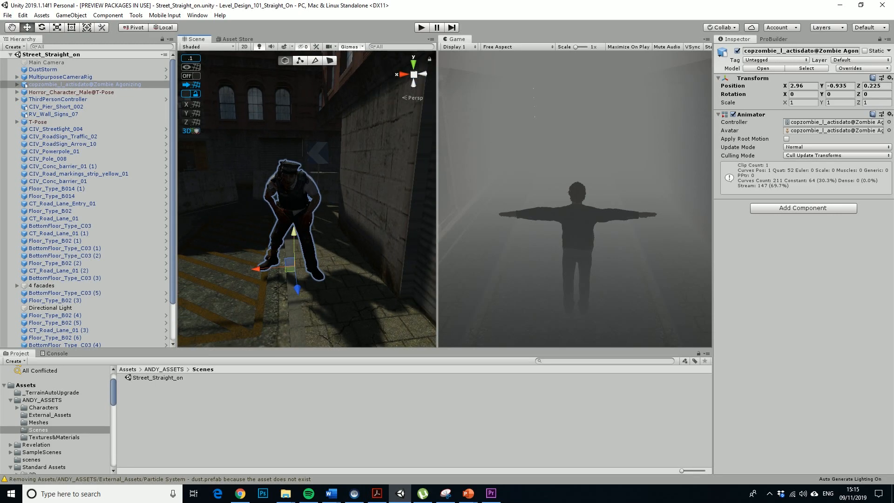
Add an Audio Source component to the cop zombie character.
left_click(804, 209)
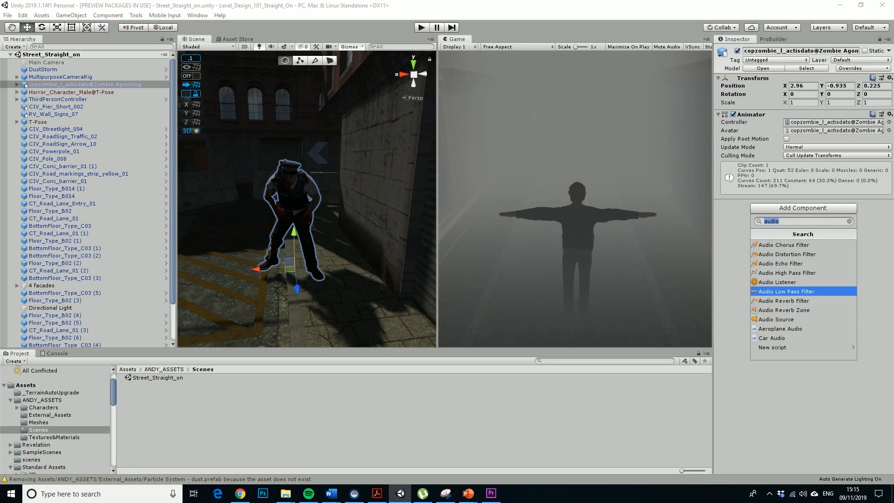
key("Down")
key("Down")
key("Down")
key("Down")
key("Return")
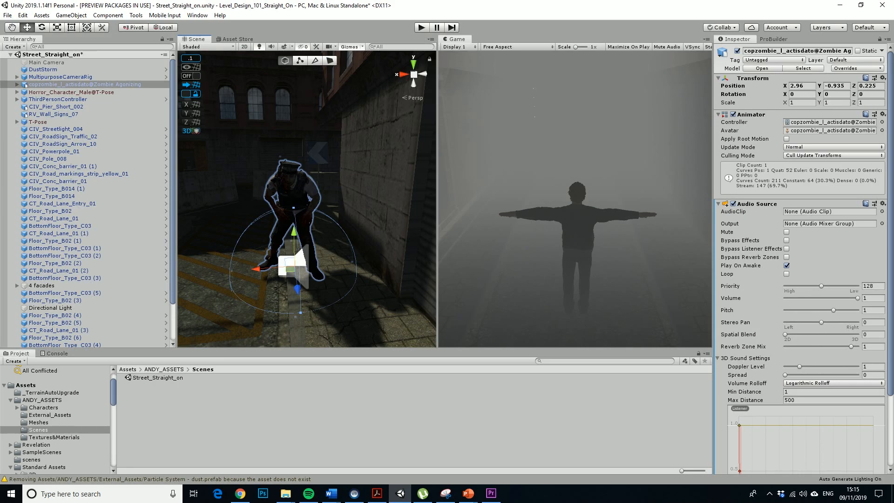
scroll(800, 279, "down", 4)
scroll(801, 279, "up", 4)
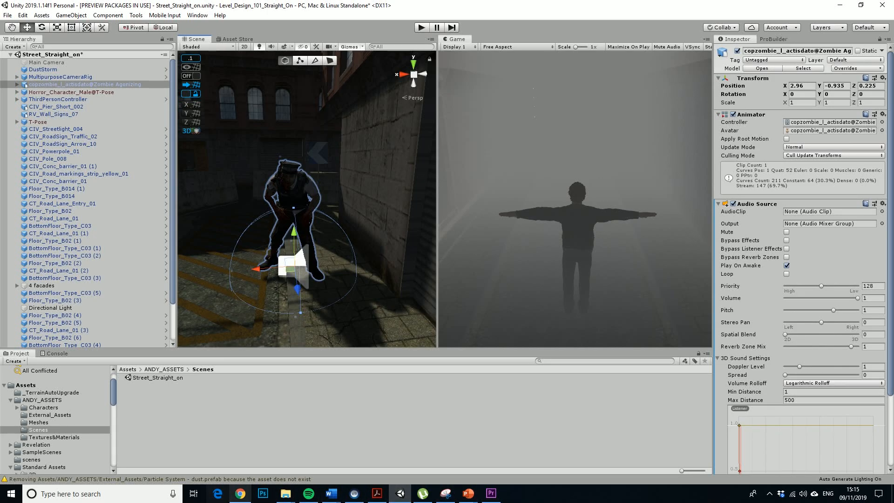
Switch to the Freesound page in Chrome and show the downloaded hard static loop .wav file in its folder.
left_click(240, 494)
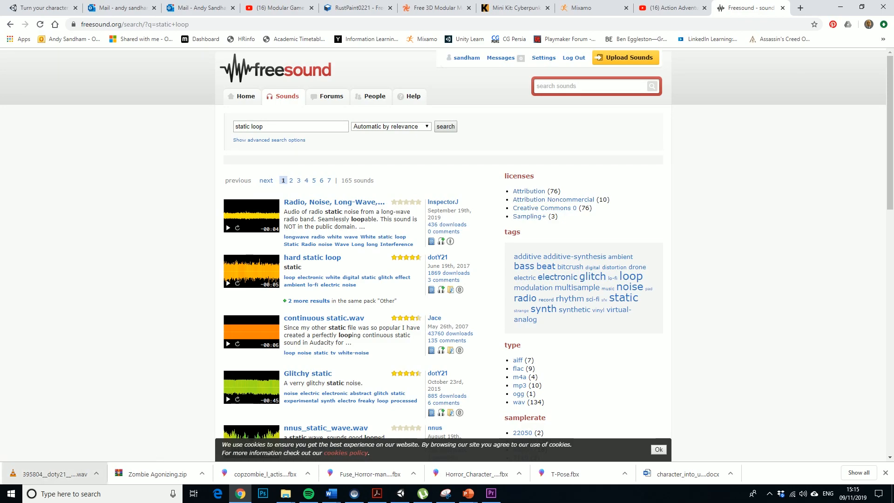
left_click(96, 474)
left_click(82, 455)
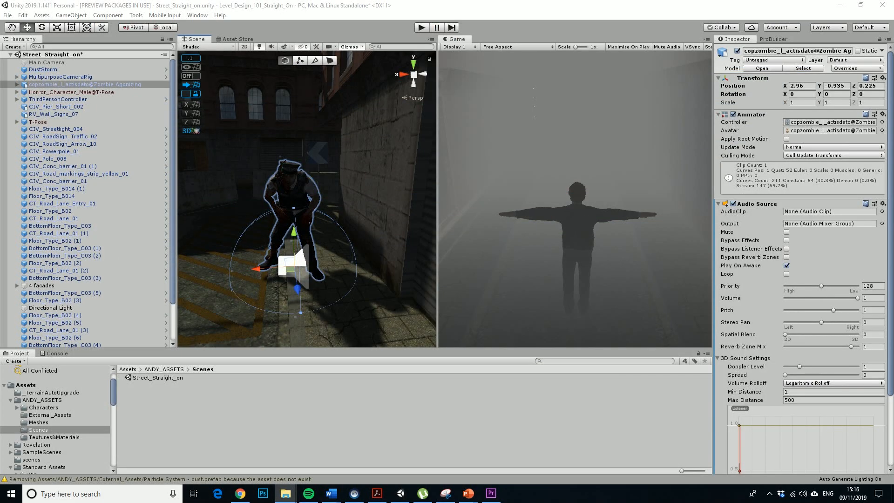
In Unity, create a folder named Audio in ANDY_ASSETS and import the hard static loop sound into it.
left_click(42, 400)
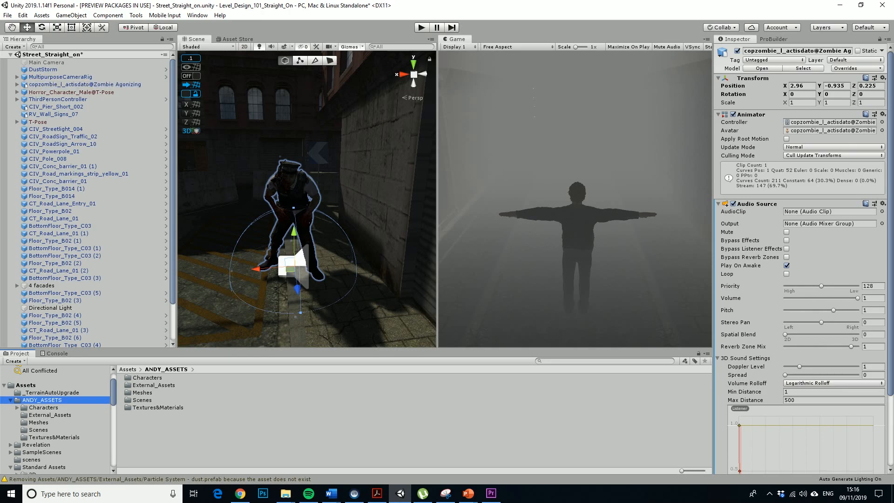
right_click(266, 415)
mouse_move(326, 200)
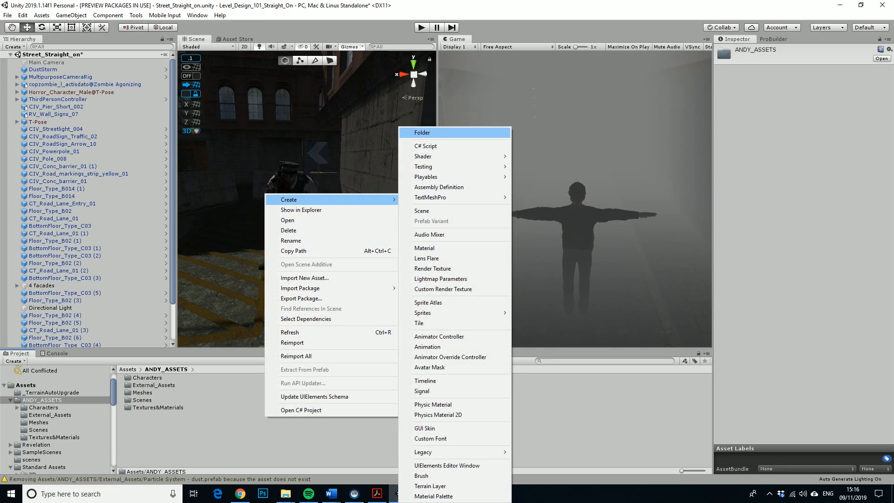
left_click(419, 133)
type("Audio")
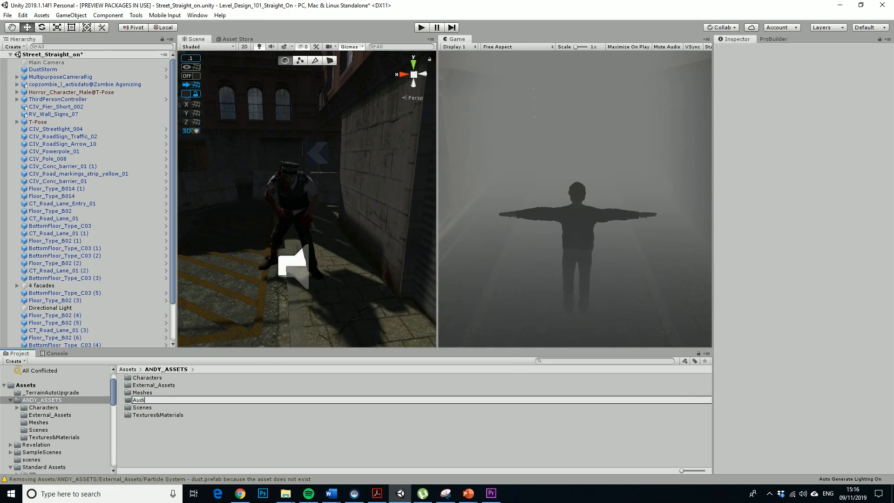
key("Return")
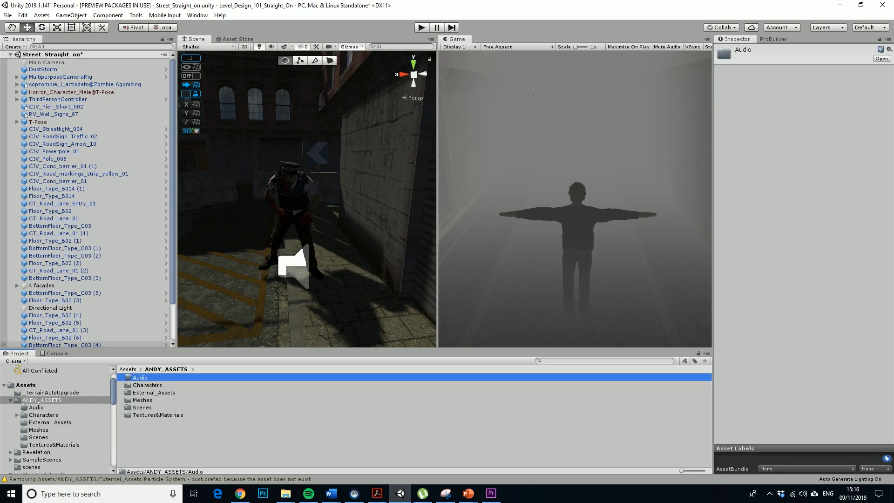
key("Return")
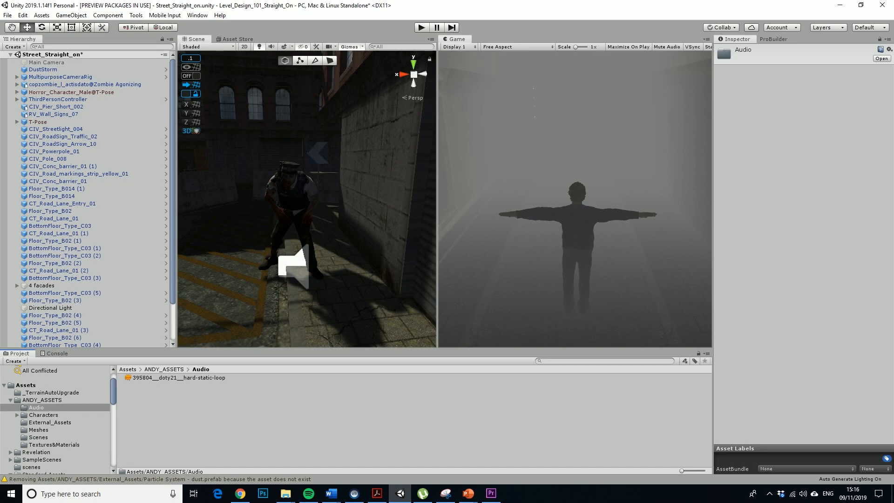
left_click(178, 378)
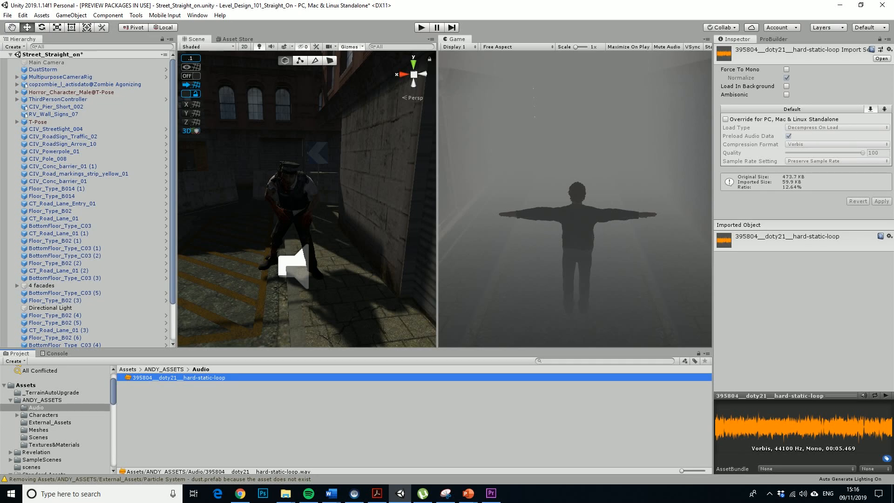
Assign the 395804__doty21__hard-static-loop clip to the zombie's Audio Source with Loop enabled, and test it in play mode.
left_click(292, 198)
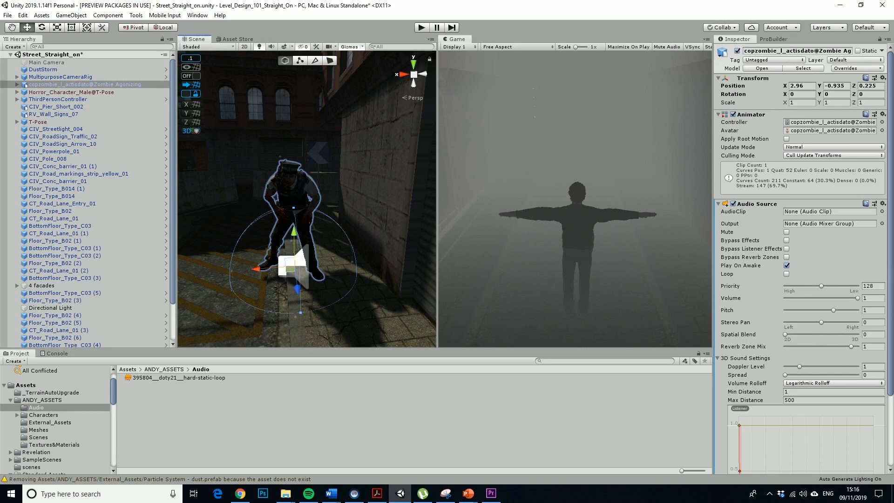
left_click_drag(177, 377, 829, 211)
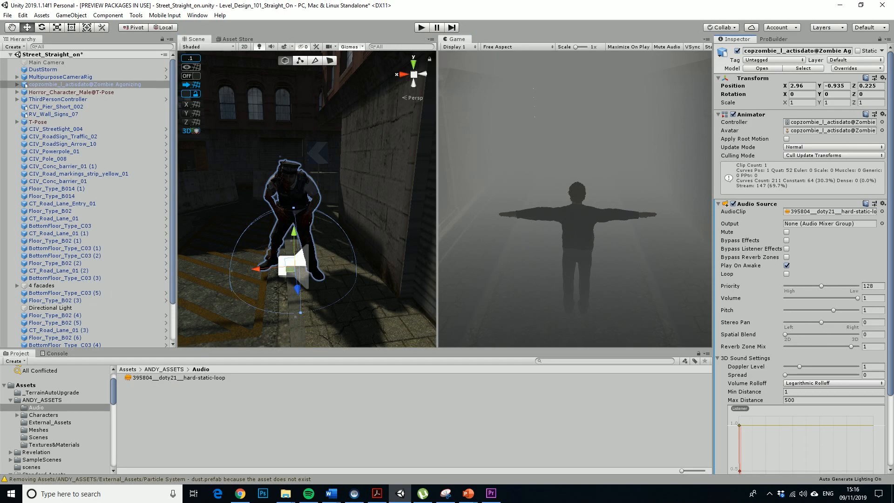
left_click(858, 298)
left_click(787, 274)
key("ctrl+p")
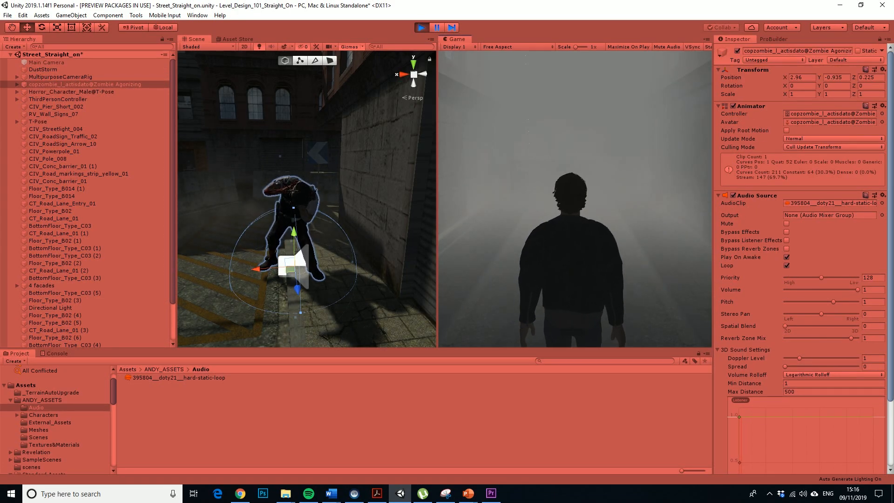
key("ctrl+p")
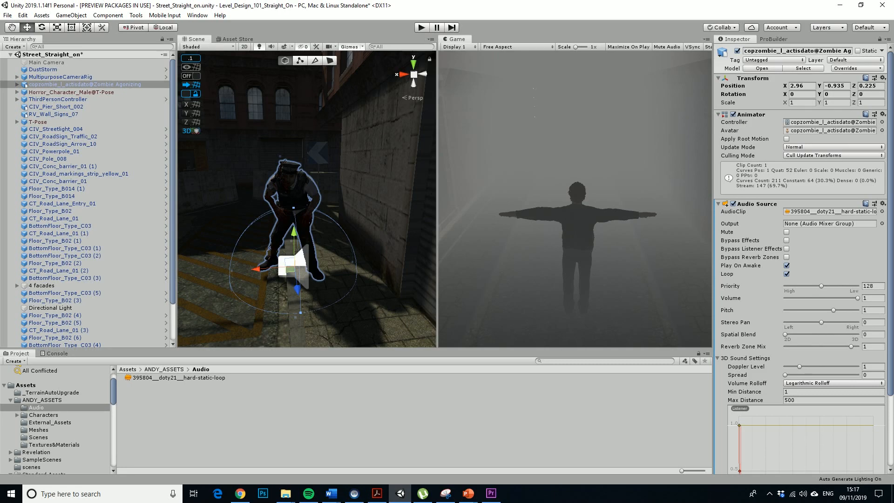
Lower the zombie's Audio Source volume to 0.173 and set its max distance to 10.
left_click_drag(858, 298, 797, 298)
scroll(802, 279, "down", 3)
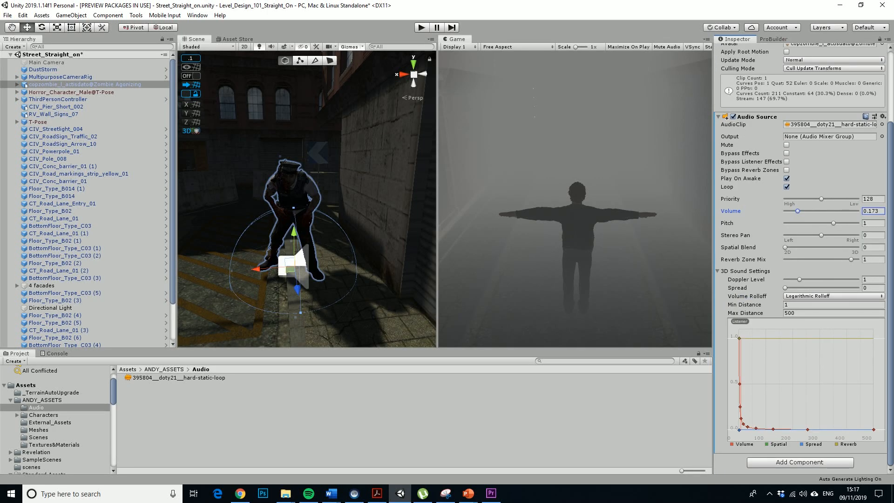
left_click(811, 313)
key("BackSpace")
type("100")
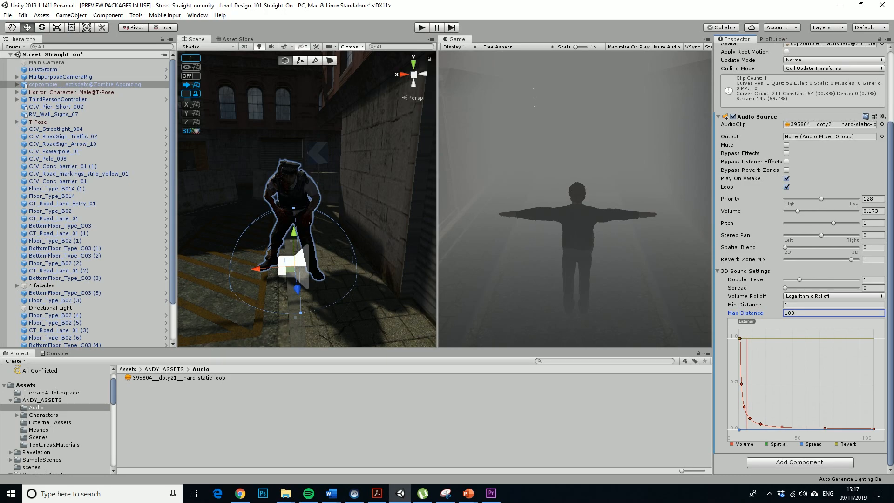
key("ctrl+a")
type("10")
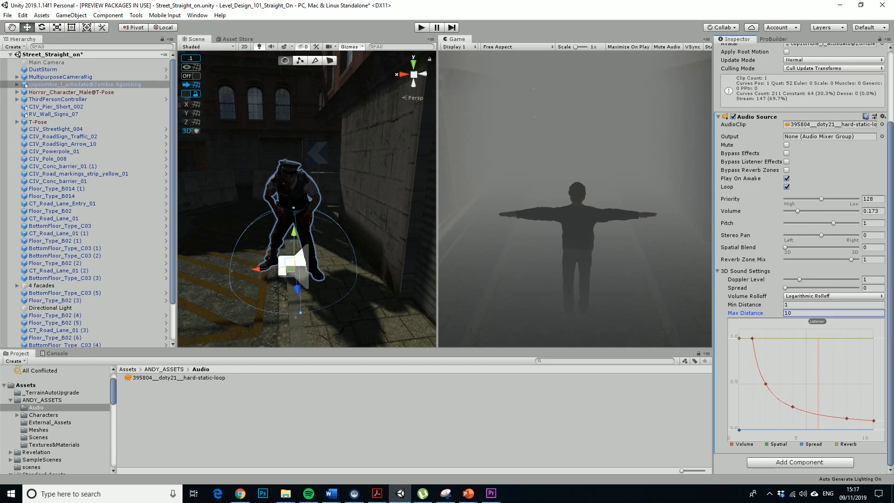
Play-test the scene, walking the character forward to check how the zombie's sound carries.
key("ctrl+p")
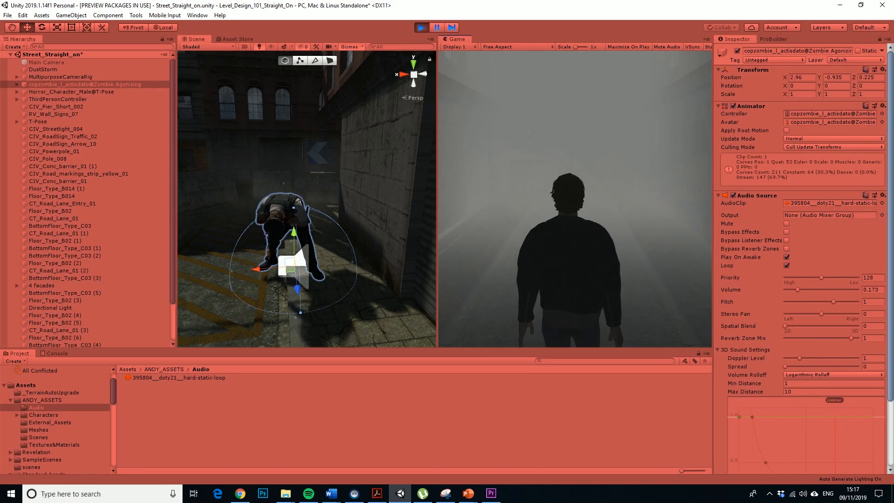
key("w")
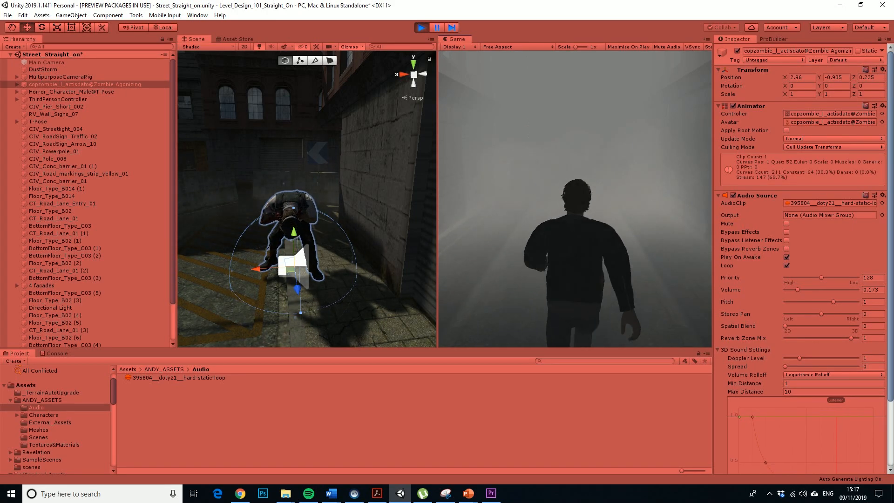
key("w")
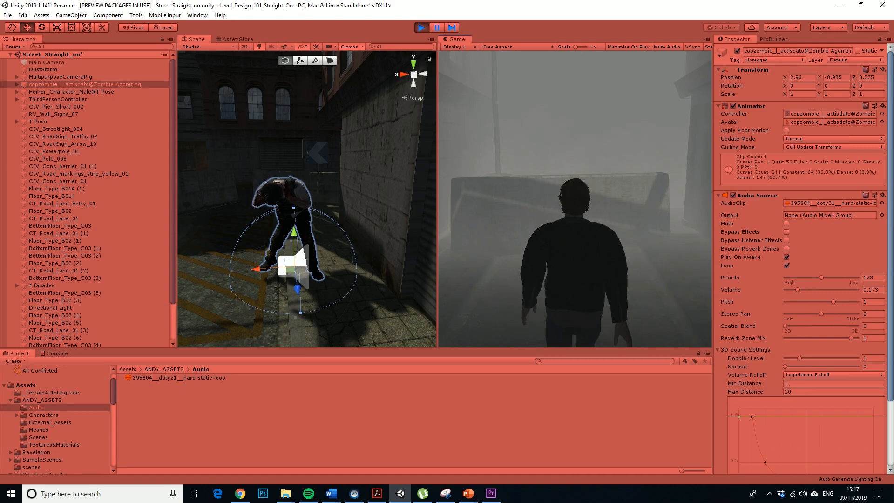
key("ctrl+p")
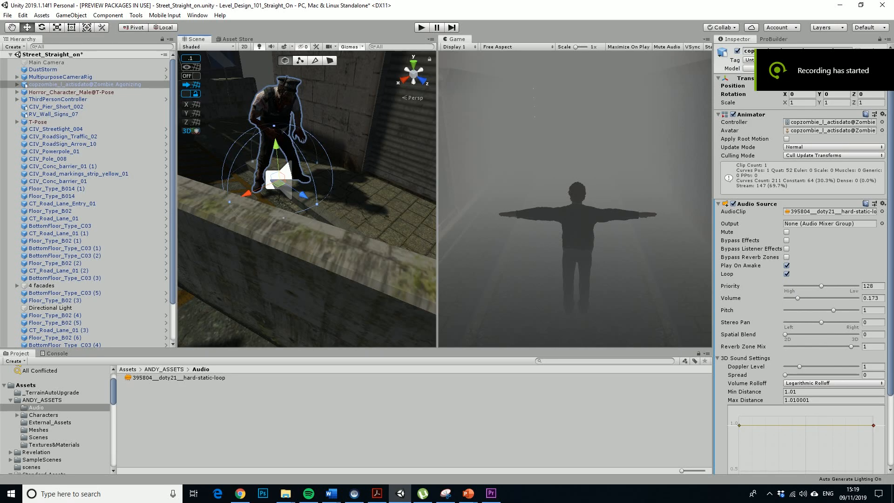
Resize the zombie's audio range spheres in the scene to a min distance of about 1.96 and a max distance of about 5.23.
left_click_drag(318, 204, 385, 245)
scroll(385, 246, "down", 10)
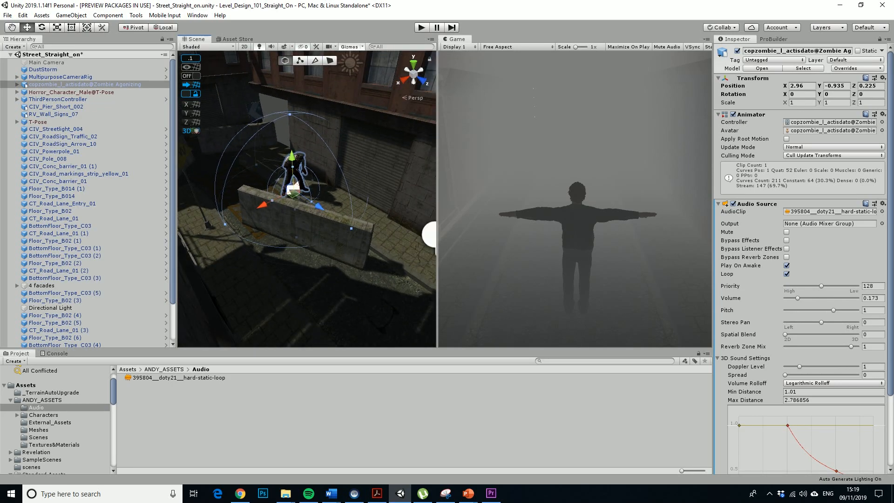
left_click(357, 232)
left_click_drag(365, 239, 294, 180)
left_click_drag(351, 229, 434, 284)
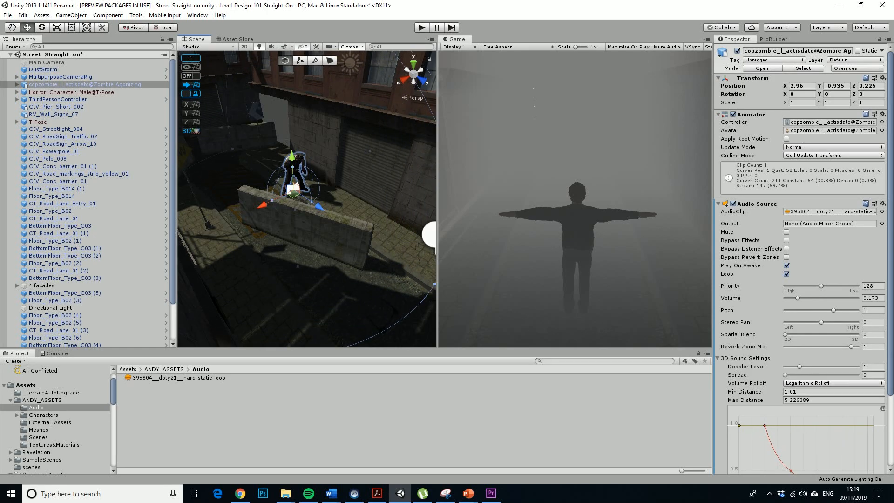
left_click_drag(311, 203, 223, 161)
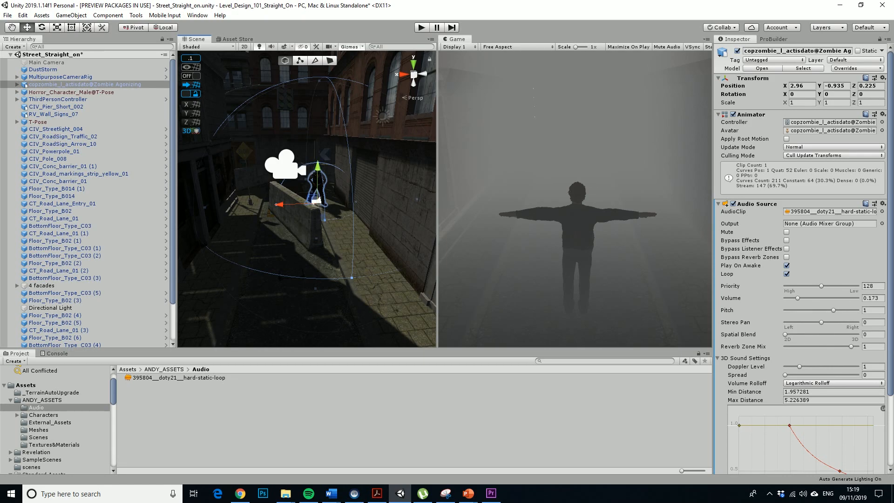
Check the Audio Source's volume rolloff curve and briefly play-test the resized sound range.
scroll(801, 257, "down", 3)
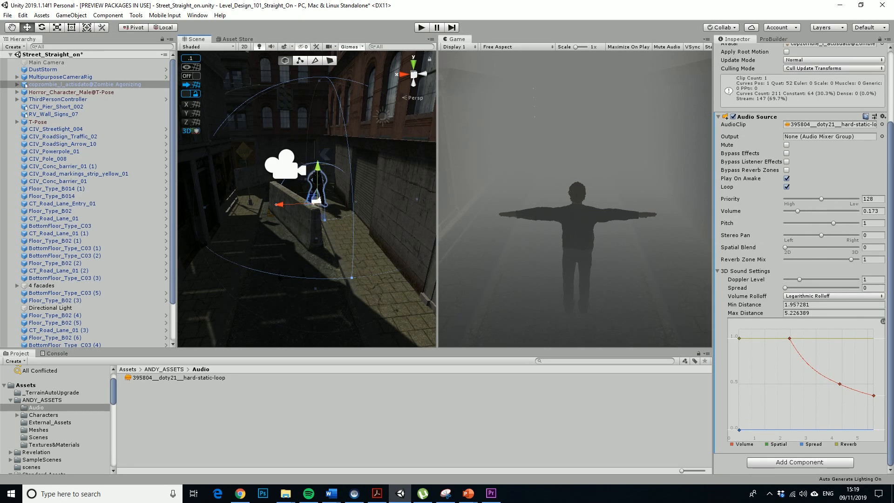
key("ctrl+p")
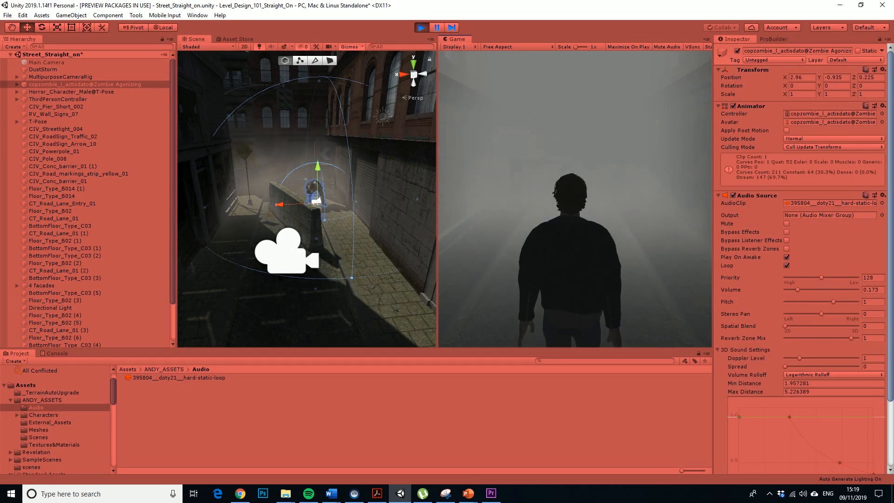
key("ctrl+p")
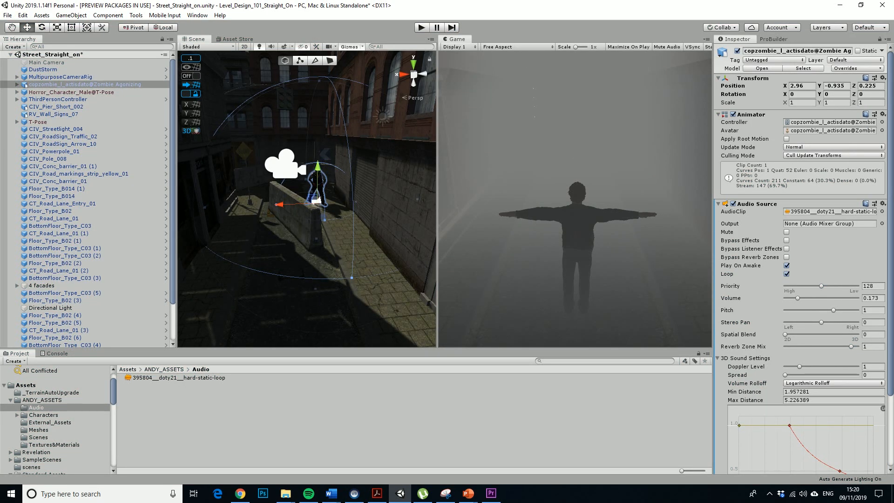
Set the zombie's Audio Source priority to 38 and volume to 0.038, and run the scene.
left_click_drag(821, 286, 788, 298)
left_click(421, 27)
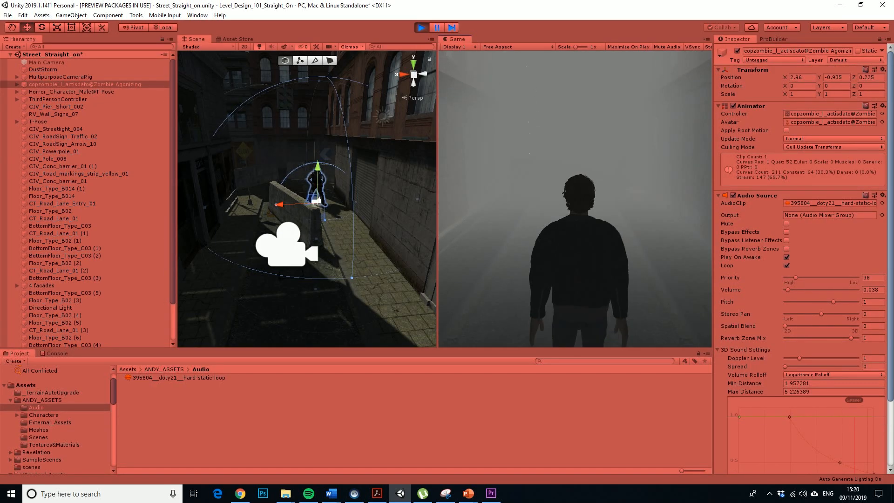
Walk the character up to the concrete barrier and jump to check the zombie's sound, and stop the play-test.
key("w")
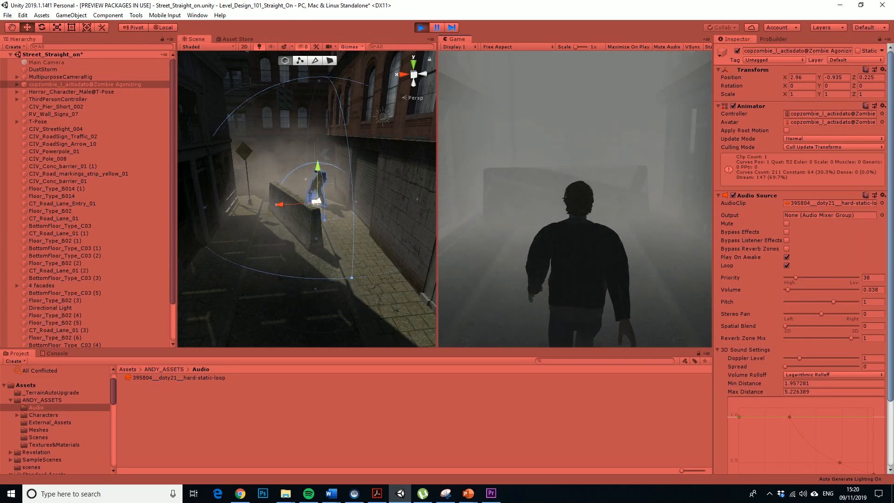
key("space")
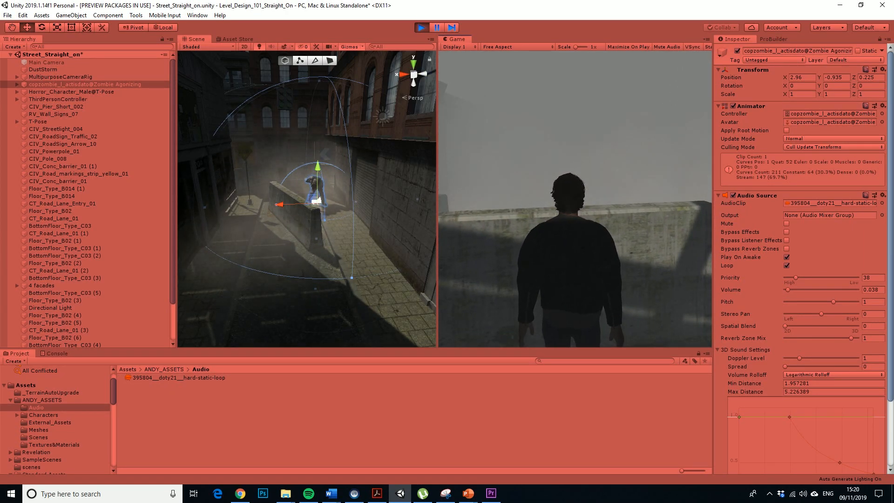
key("ctrl+p")
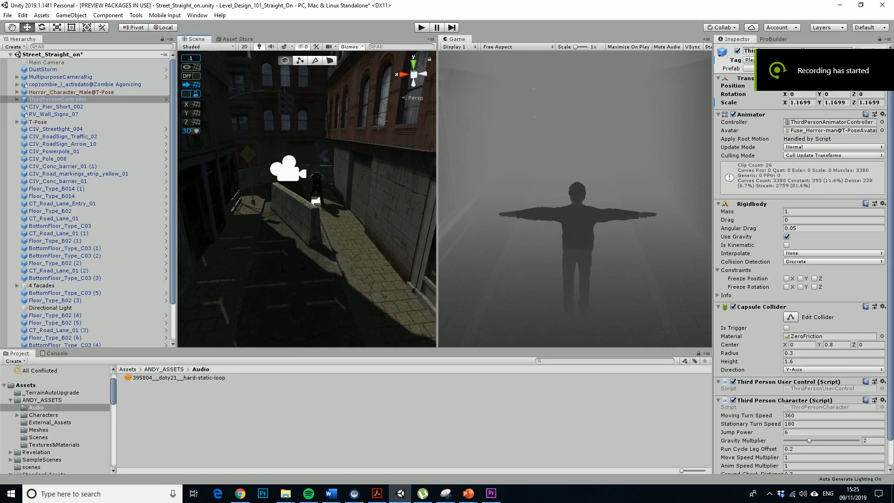
Enlarge the zombie's outer audio range sphere to a max distance of about 8.2 and set its volume to 0.577.
left_click(317, 185)
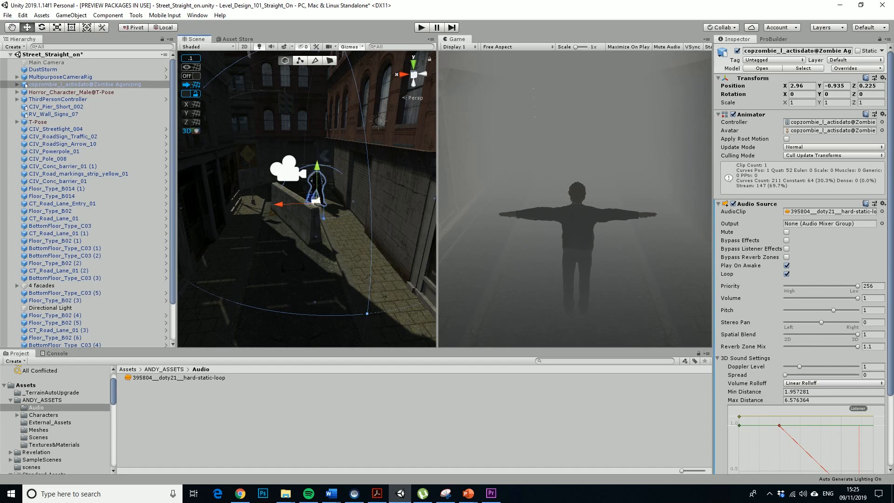
scroll(801, 256, "down", 3)
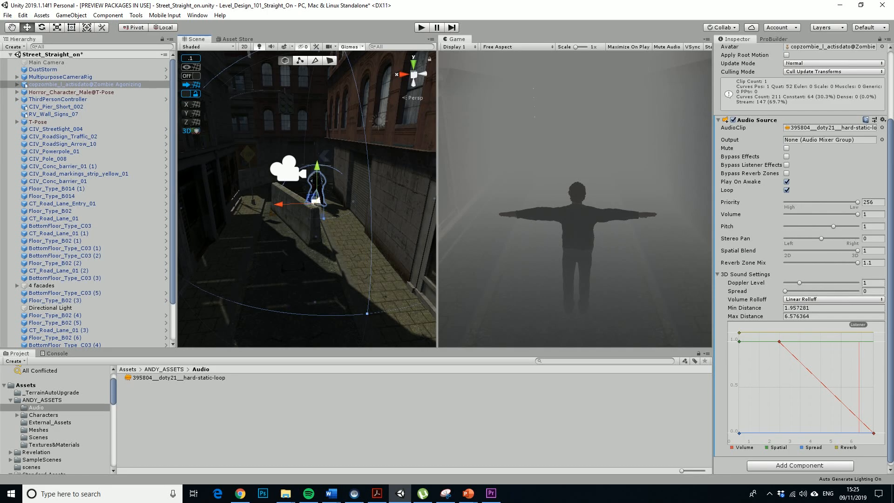
right_click_drag(307, 200, 368, 226)
middle_click_drag(335, 224, 275, 186)
left_click_drag(275, 186, 383, 185, "alt")
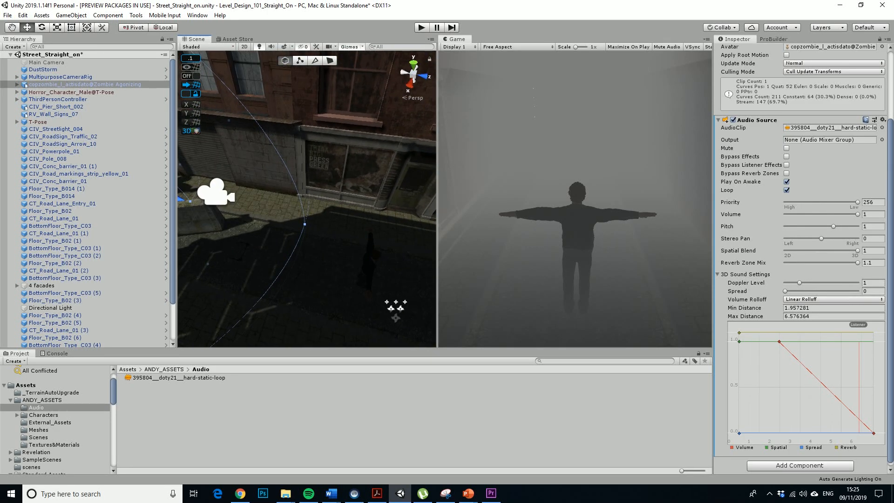
left_click_drag(304, 225, 215, 160)
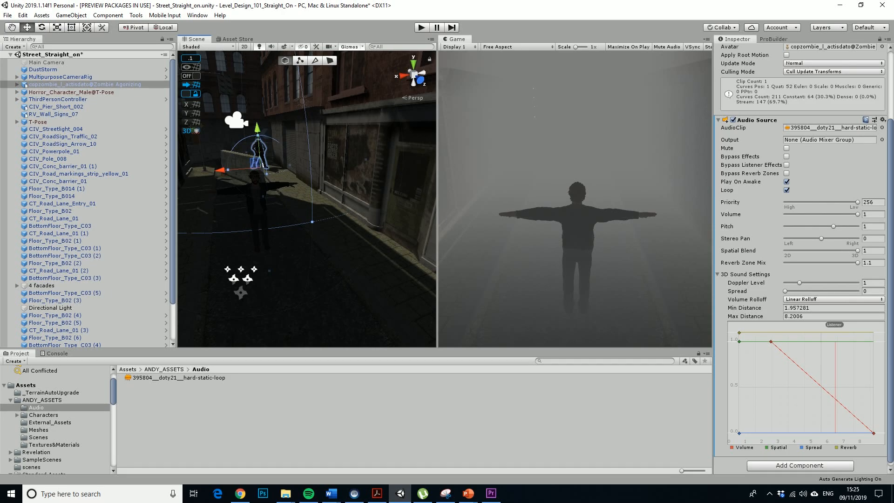
left_click_drag(858, 214, 827, 215)
Play-test the scene, walking the character along the street to the zombie to check how its sound builds.
key("ctrl+p")
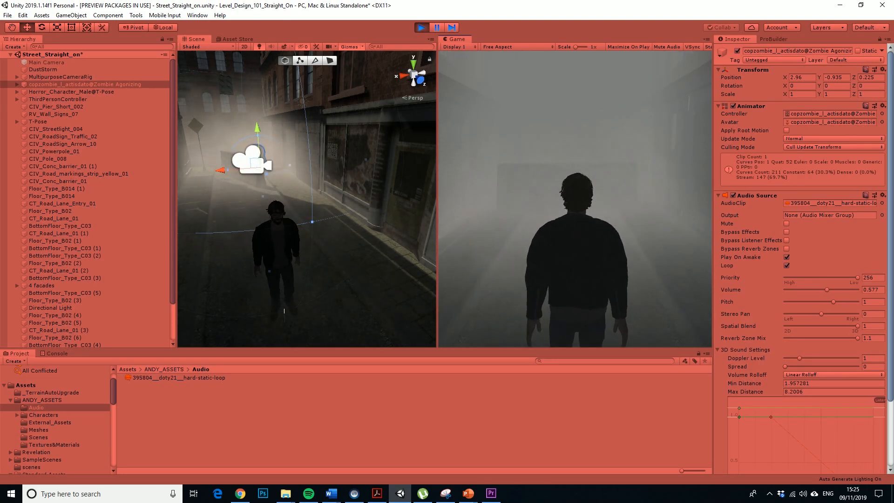
key("w")
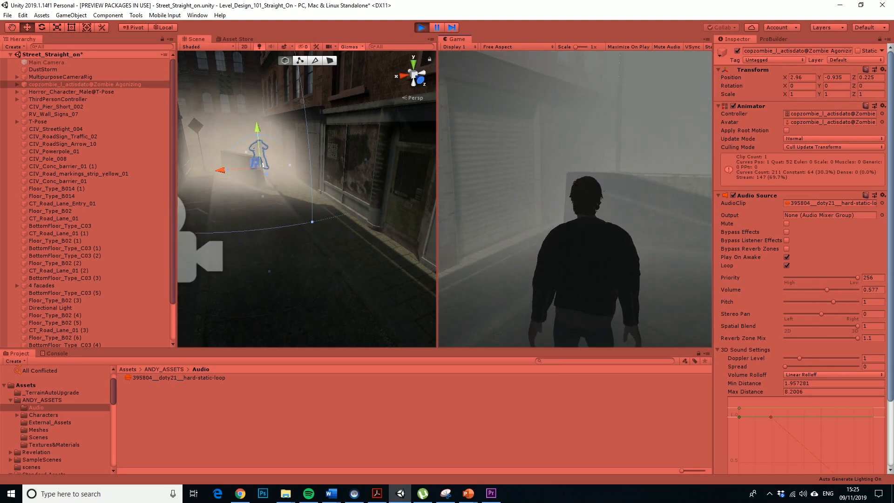
key("w")
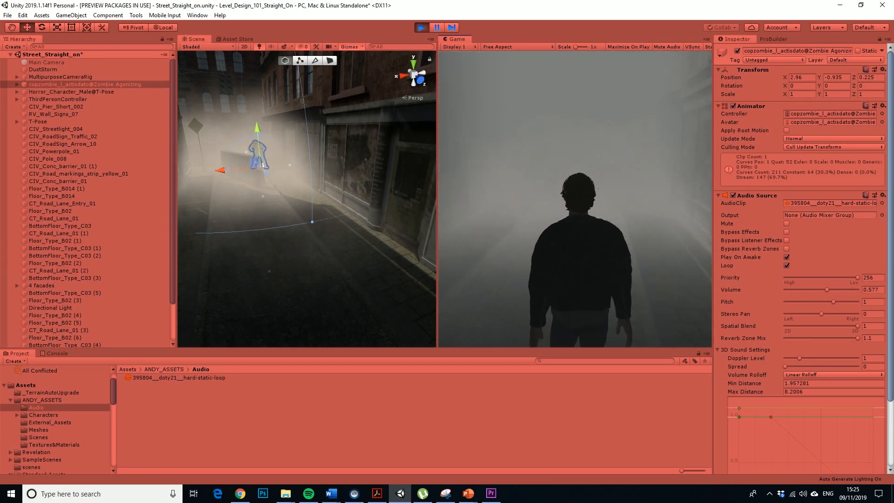
key("w")
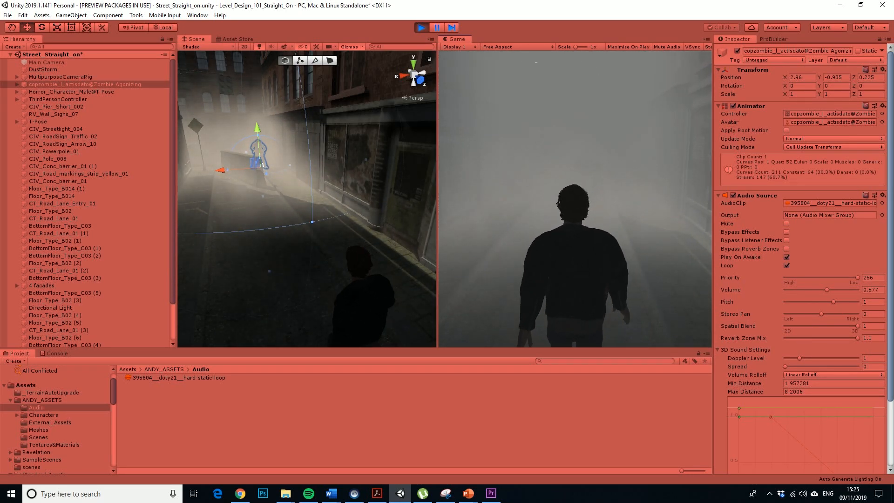
key("w")
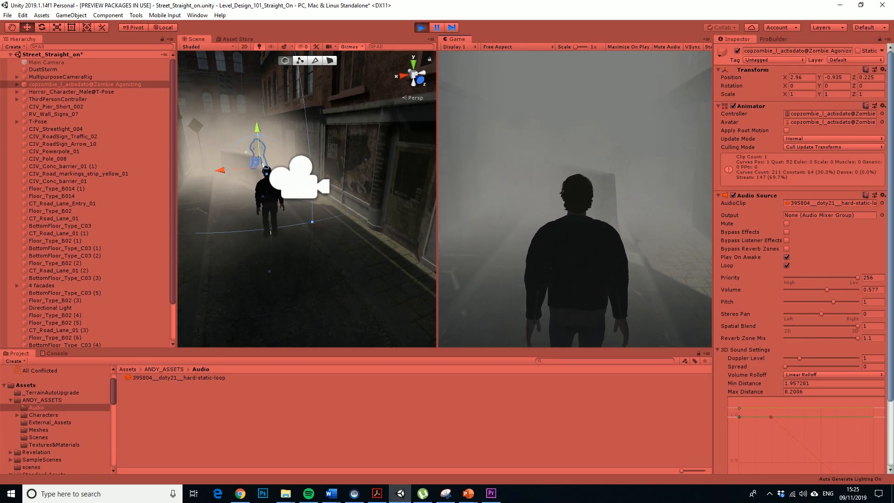
key("w")
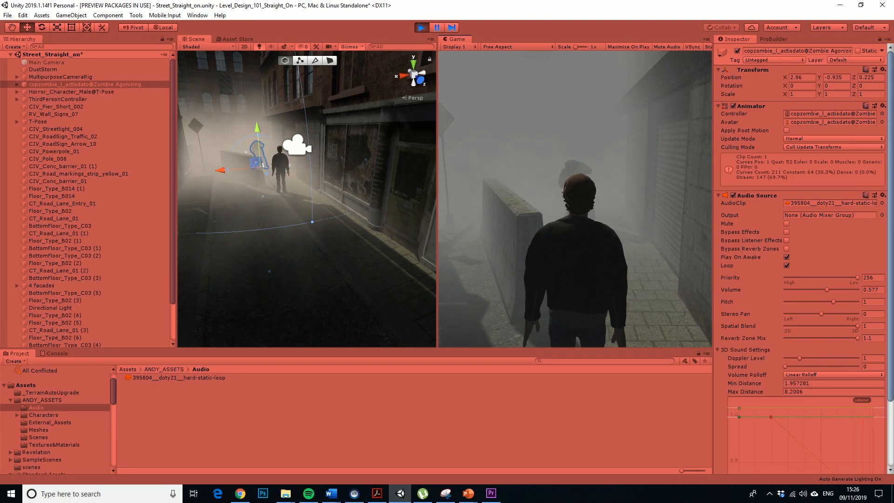
key("w")
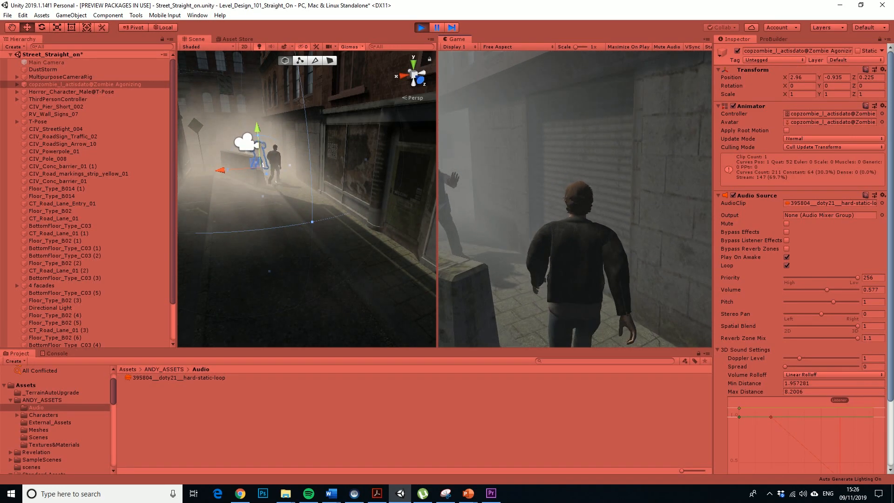
key("a")
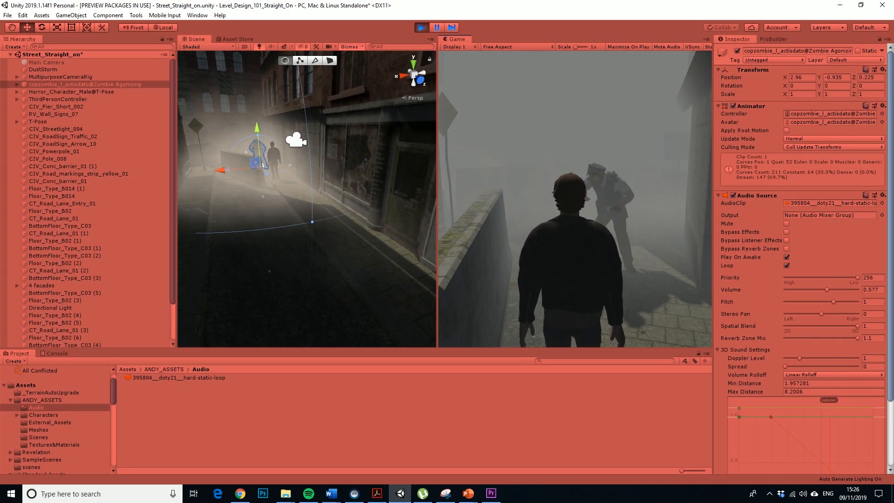
Walk the character away from the zombie and back toward it to check how the sound fades and returns.
key("w")
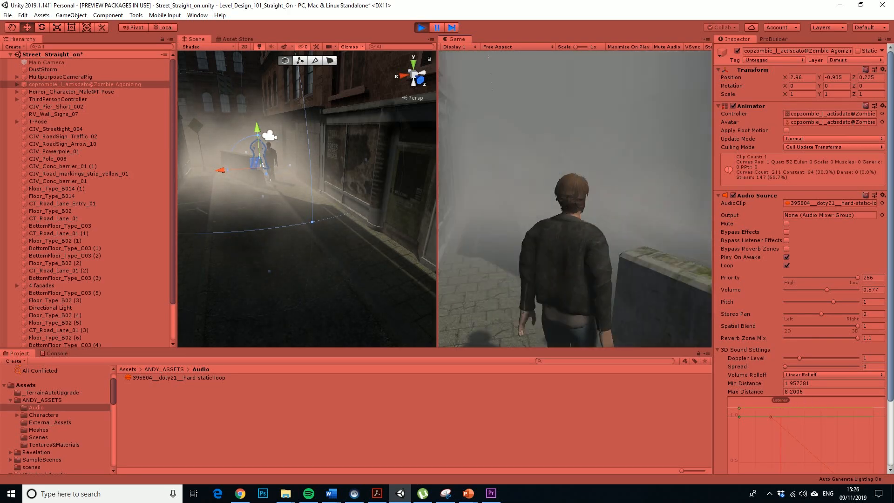
key("w")
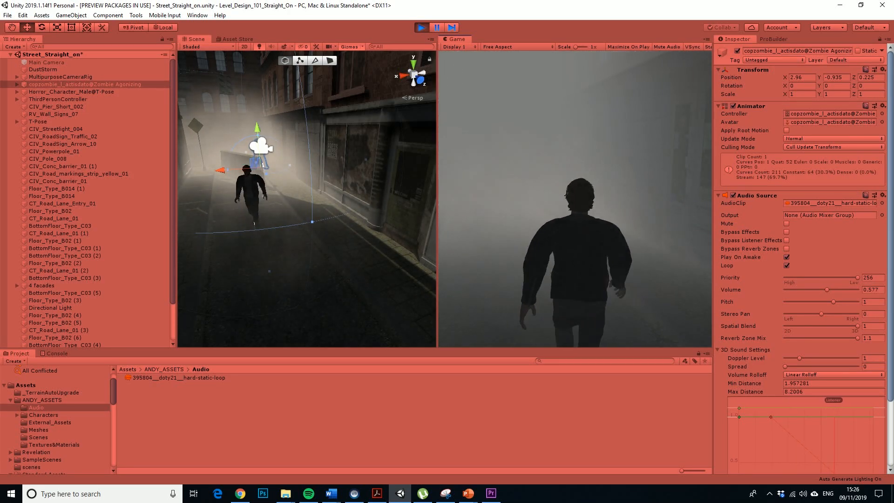
key("w")
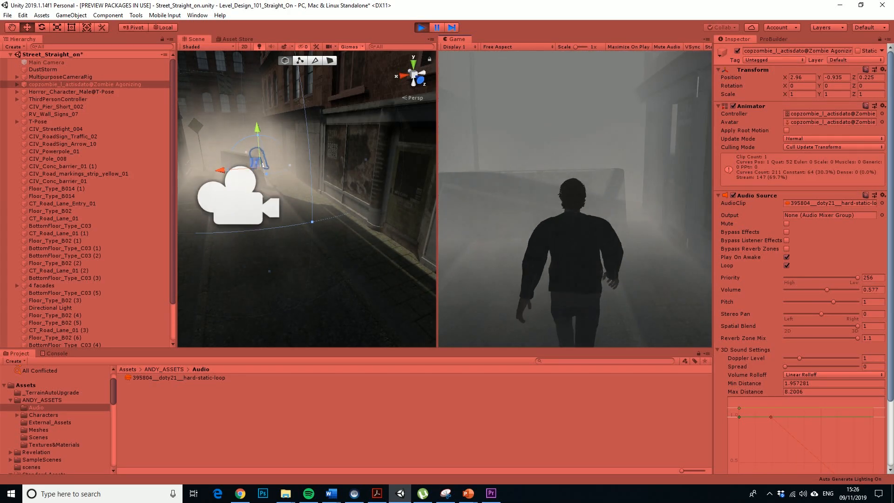
key("w")
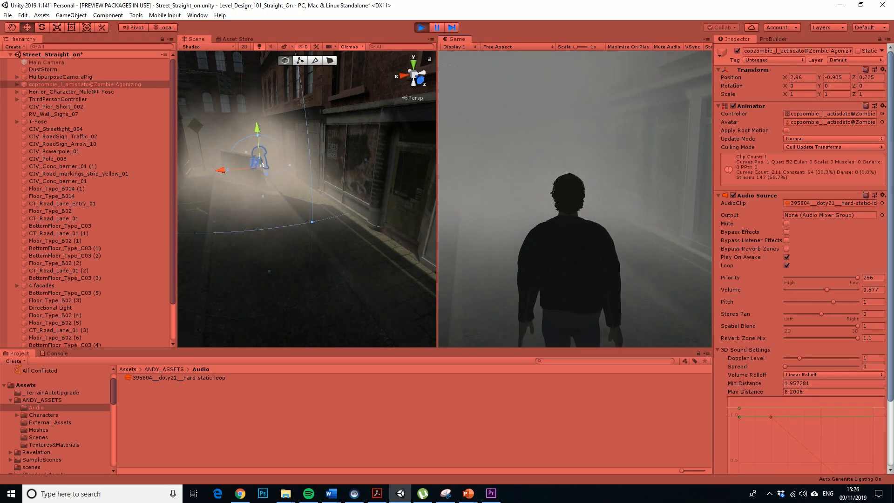
key("w")
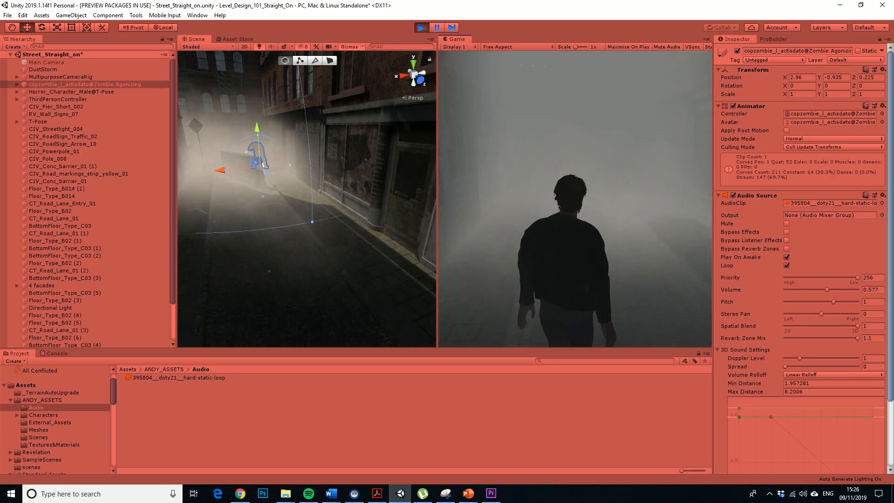
key("w")
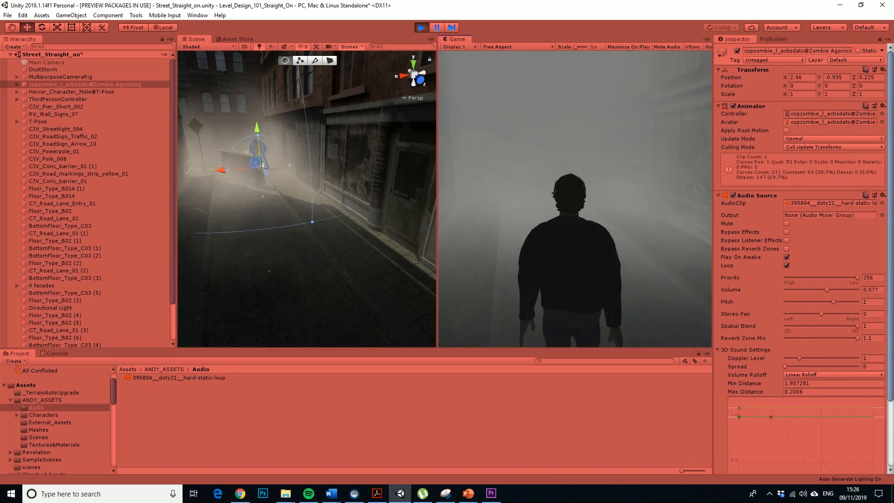
key("w")
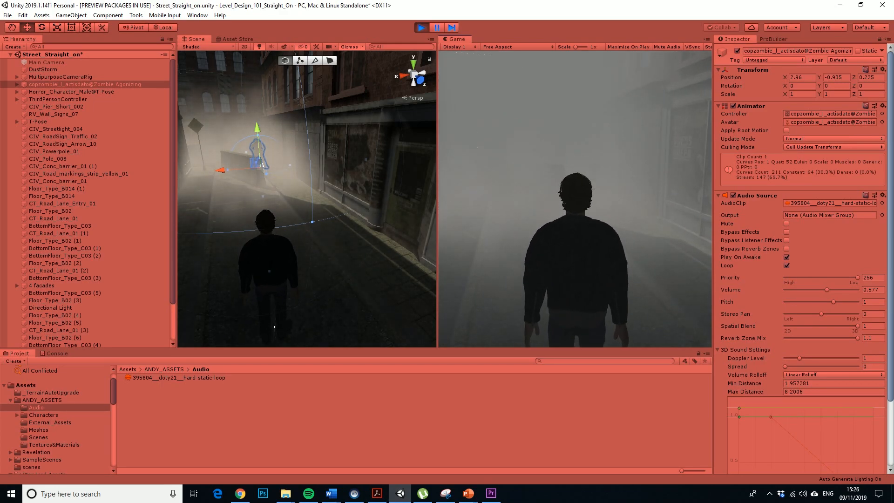
key("w")
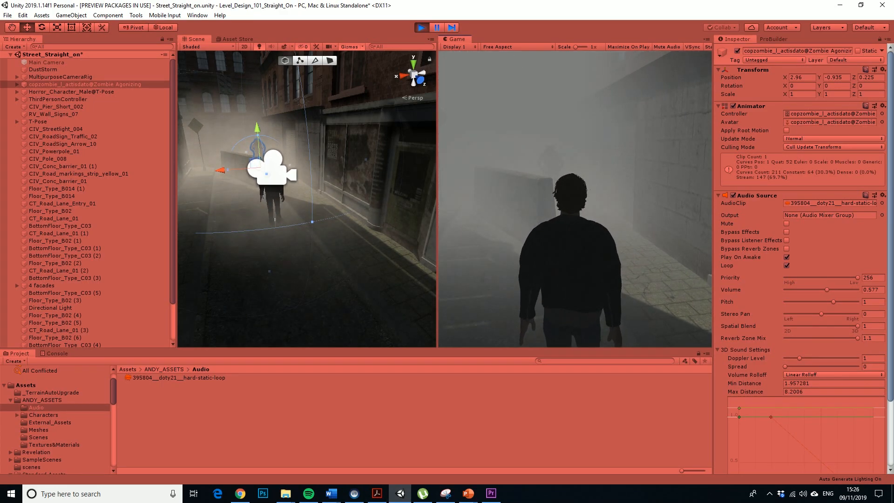
key("w")
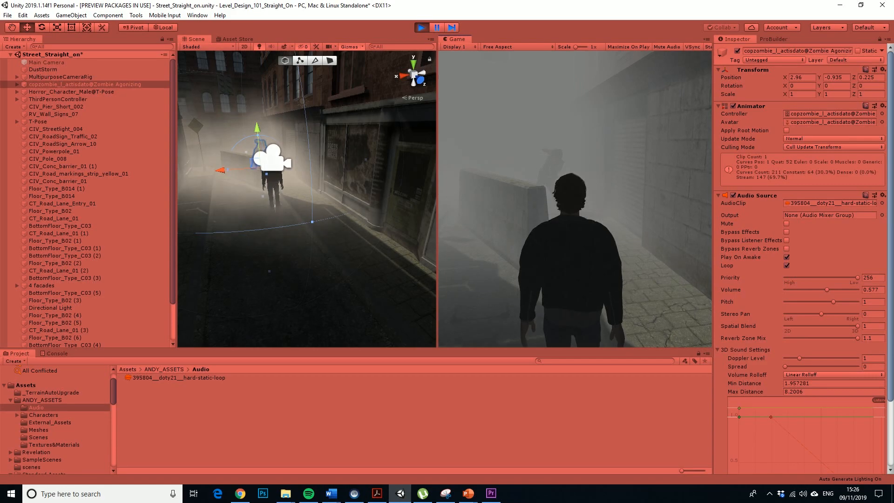
key("w")
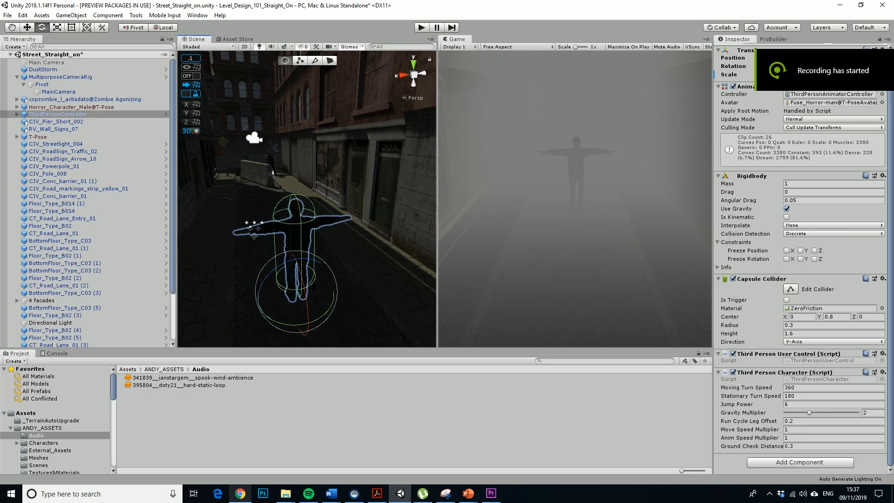
Switch to Chrome, review the Freesound page for spook wind ambience.wav, and return to Unity.
left_click(241, 494)
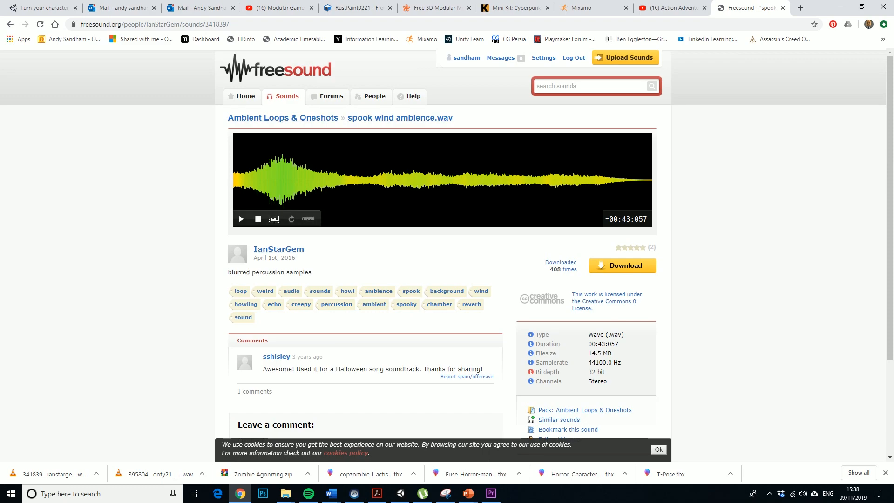
scroll(443, 186, "down", 1)
scroll(443, 233, "down", 1)
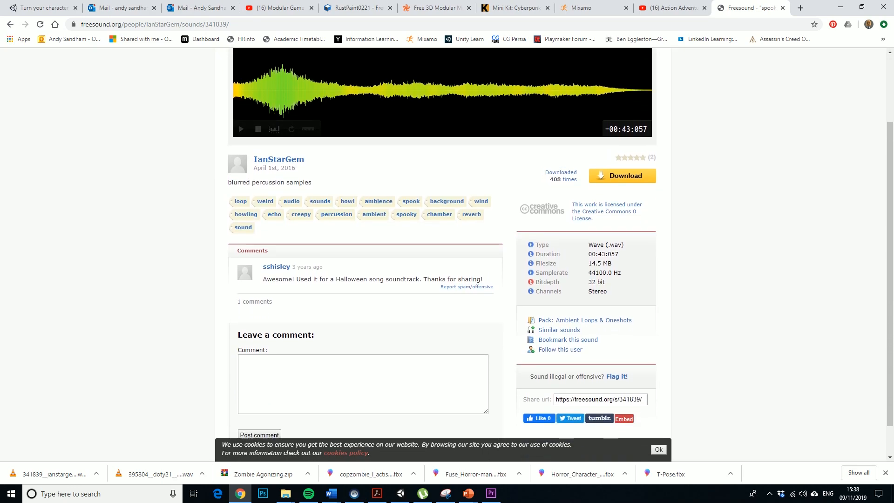
scroll(443, 233, "up", 2)
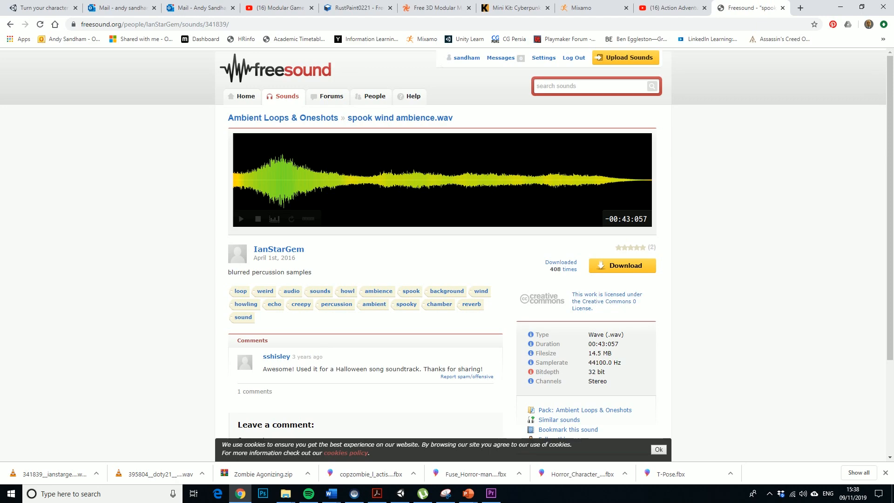
scroll(442, 251, "down", 1)
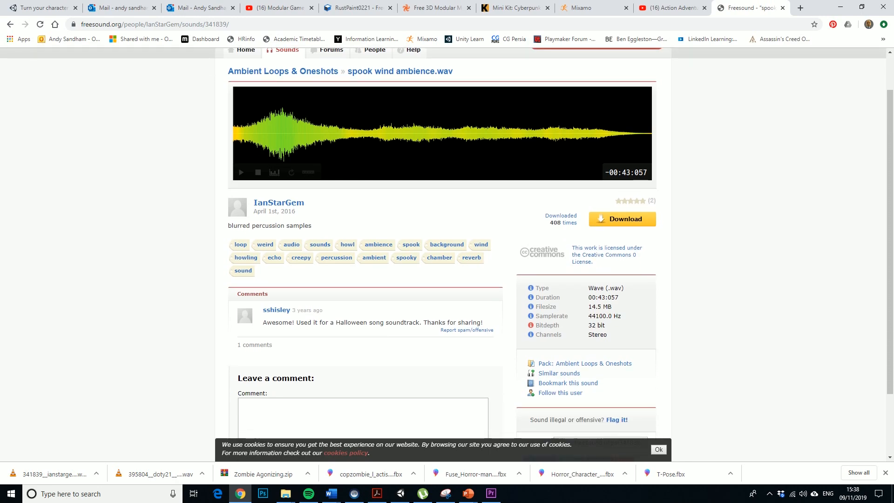
left_click(401, 494)
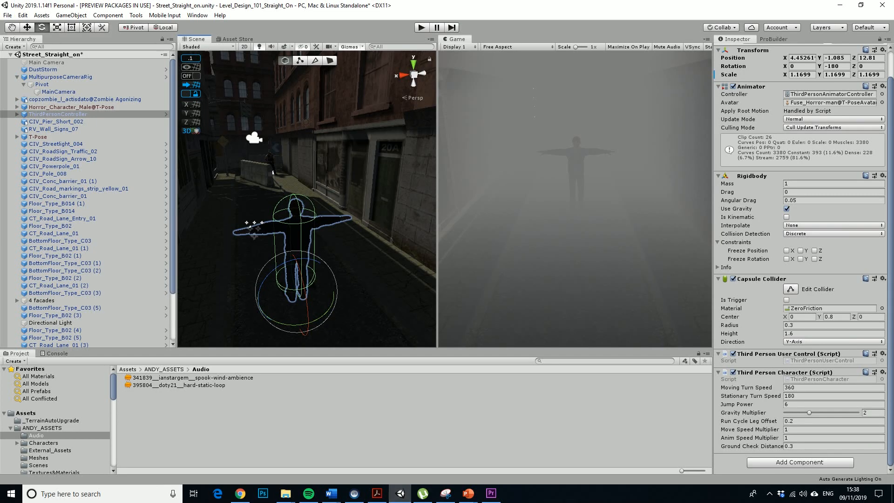
Add an Audio Source to ThirdPersonController and assign the spook-wind-ambience sound as its AudioClip.
scroll(308, 199, "up", 2)
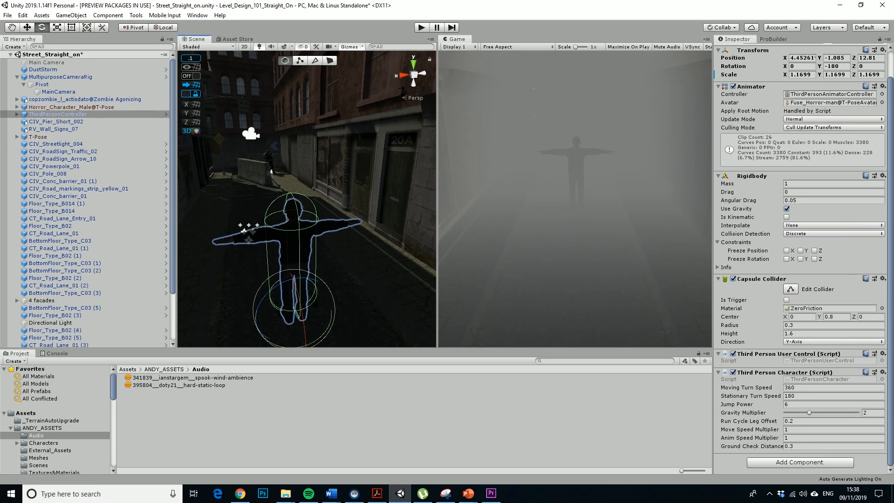
middle_click_drag(305, 212, 305, 187)
left_click(799, 462)
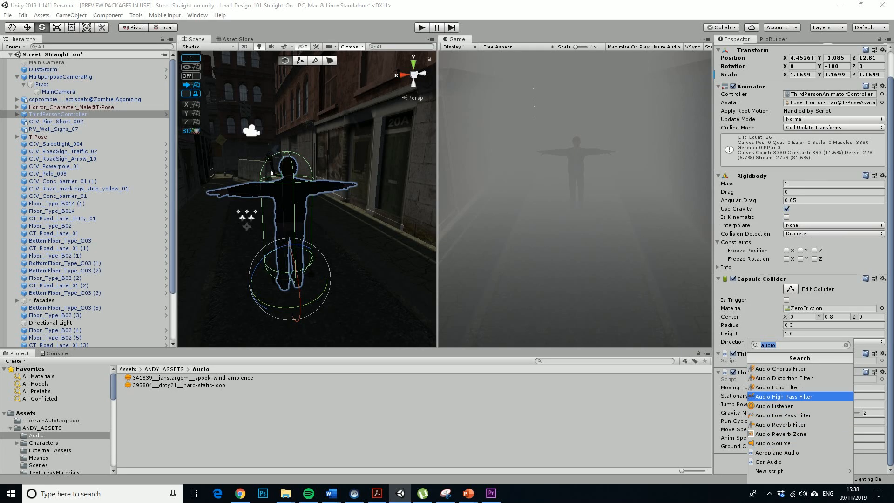
left_click(783, 444)
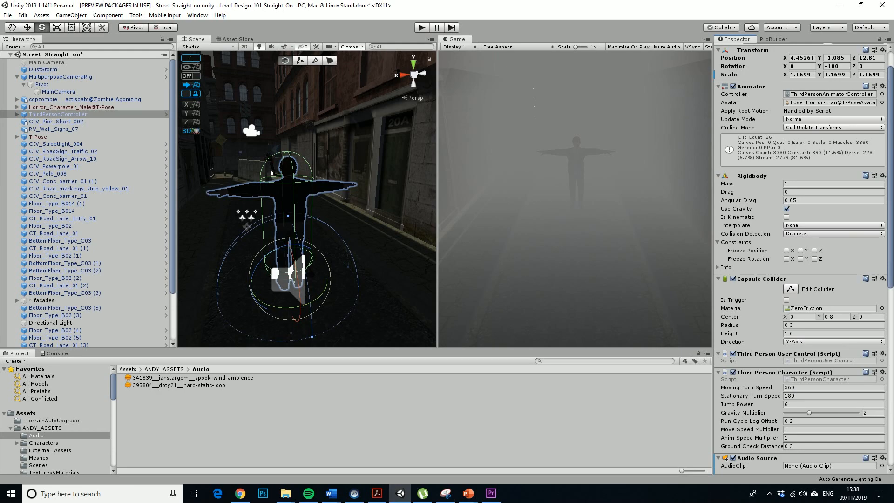
scroll(801, 261, "down", 10)
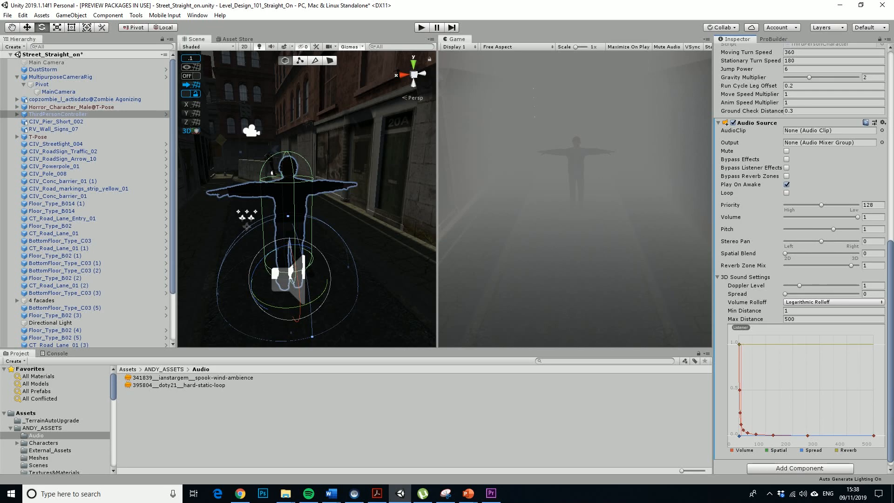
left_click_drag(193, 378, 818, 131)
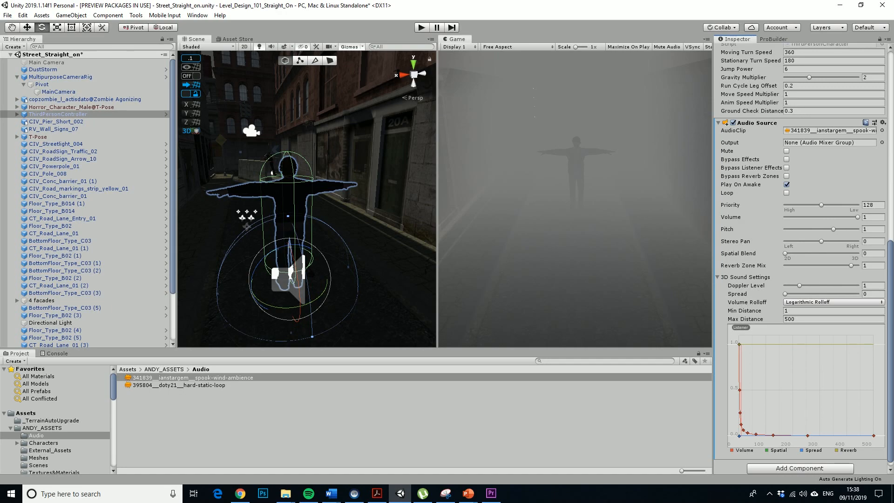
Substantially lower the volume of the spook-wind-ambience Audio Source on ThirdPersonController.
left_click_drag(858, 217, 805, 217)
left_click_drag(804, 217, 802, 217)
Play-test the scene, walking the character down the street past the barrier toward the zombie to check both sounds together, and stop playback.
key("ctrl+p")
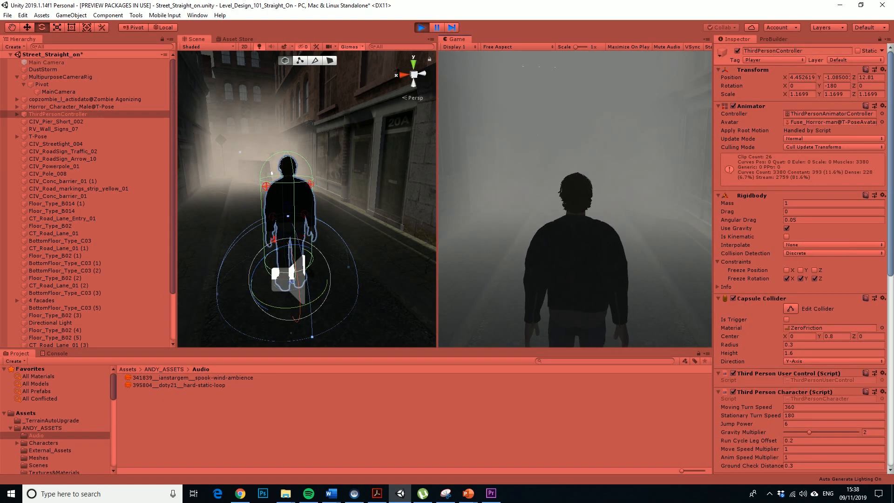
key("w")
key("w")
key("d")
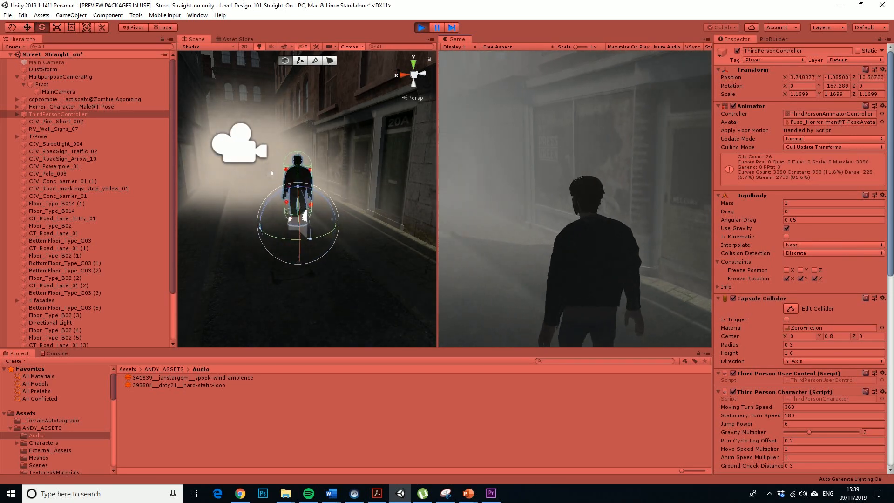
key("w")
key("a")
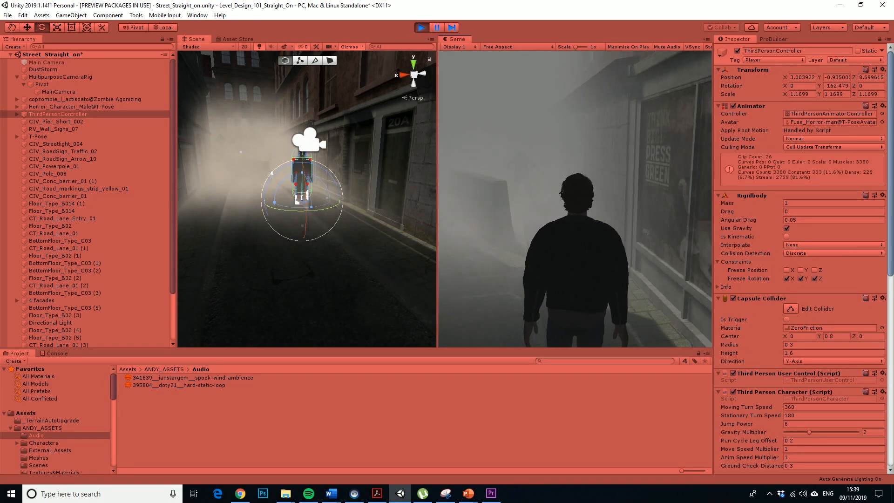
key("w")
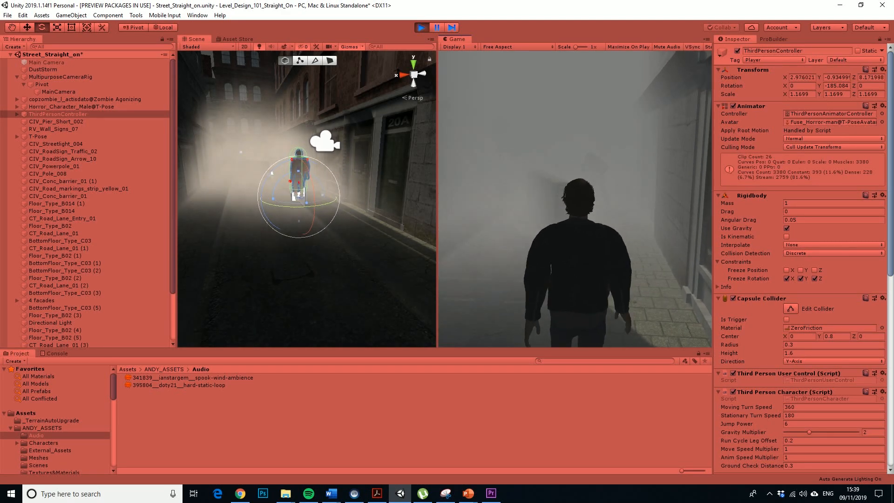
key("w")
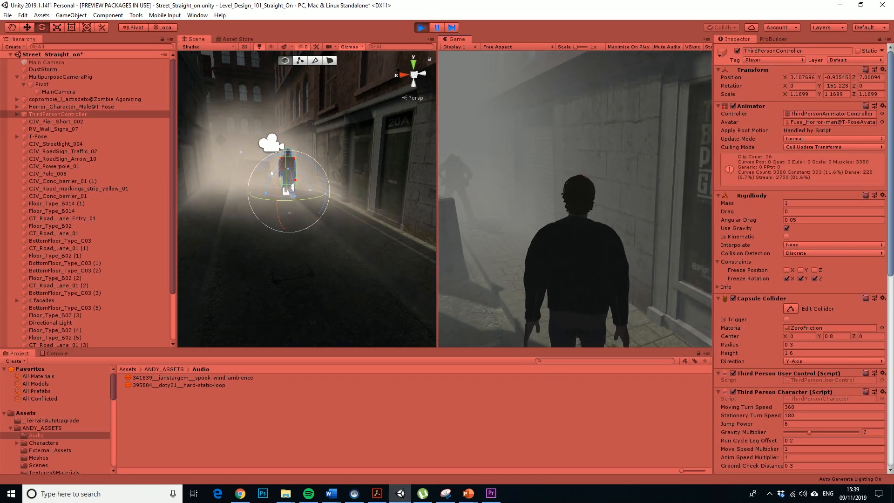
key("w")
key("w")
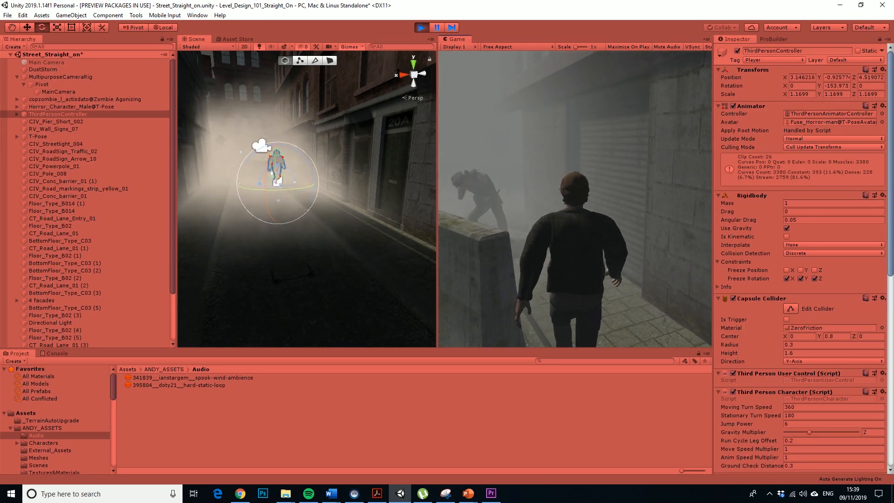
key("w")
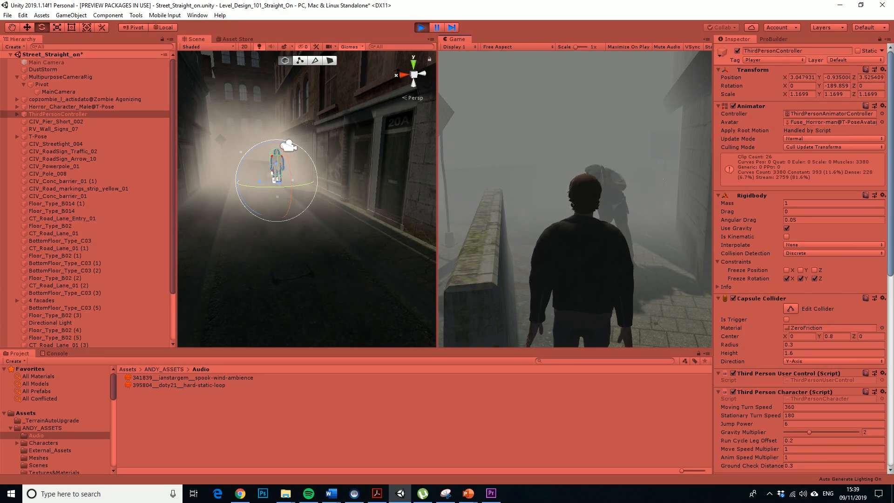
key("ctrl+p")
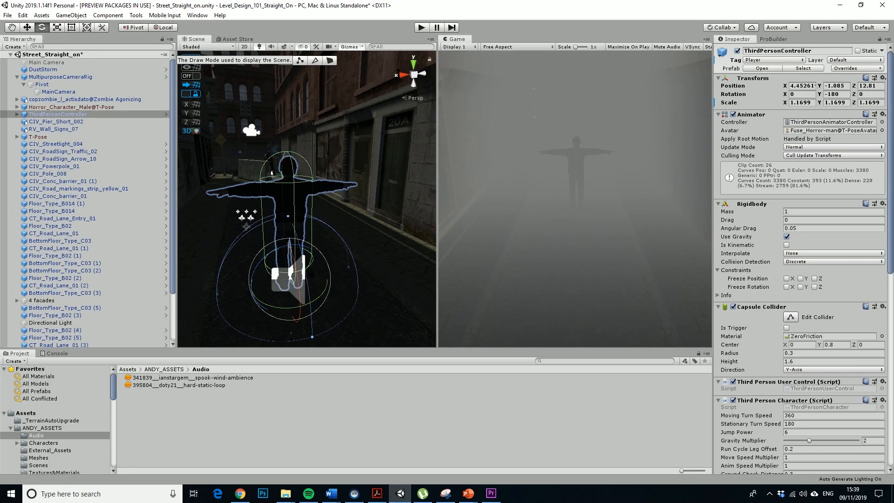
left_click(292, 46)
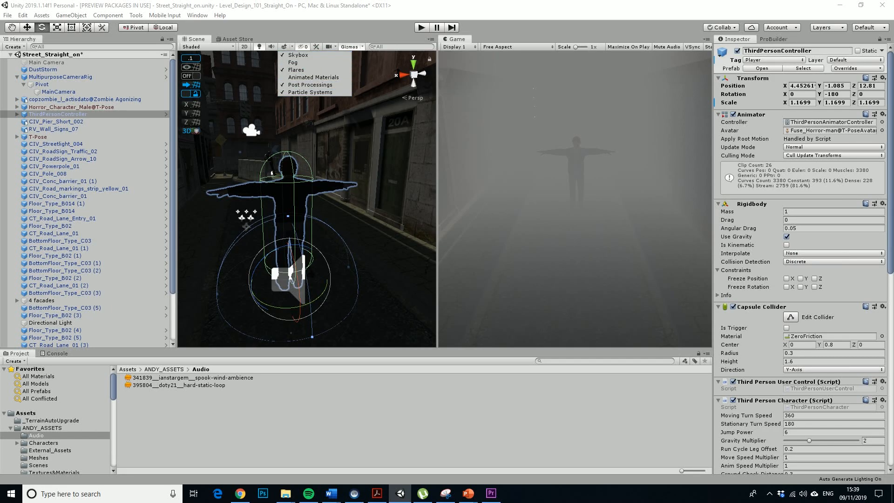
key("Escape")
left_click_drag(303, 187, 307, 207, "alt")
scroll(303, 210, "down", 3)
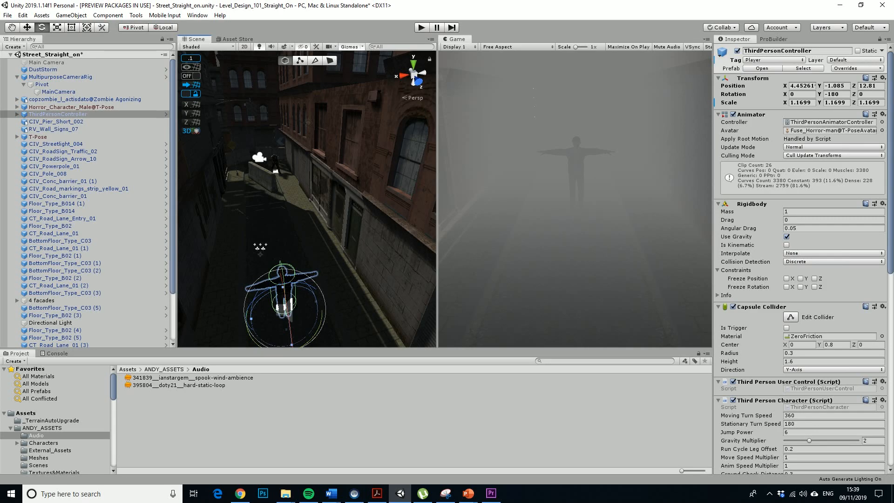